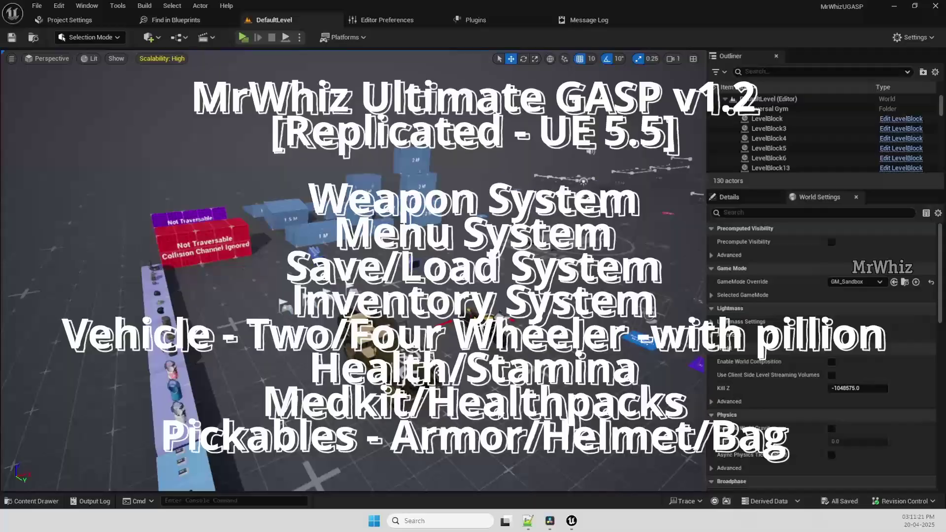
Open the MenuLevel map, start its play preview and continue past the title screen to the main menu
left_click(352, 271)
scroll(353, 271, "down", 3)
right_click_drag(352, 271, 331, 243)
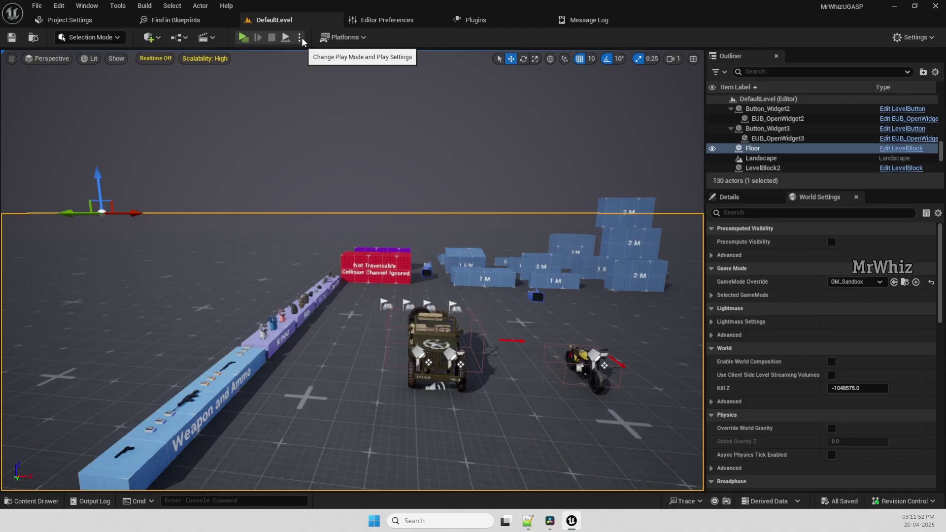
left_click(300, 38)
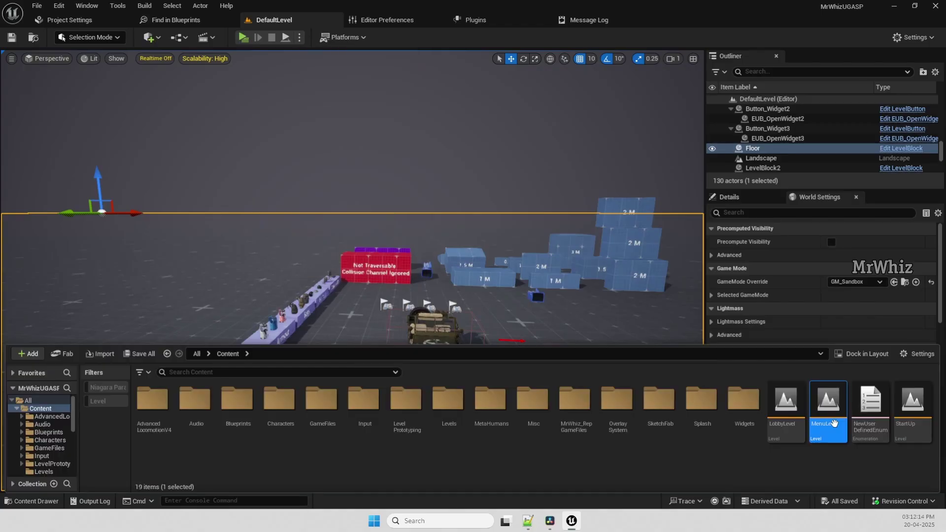
double_click(834, 423)
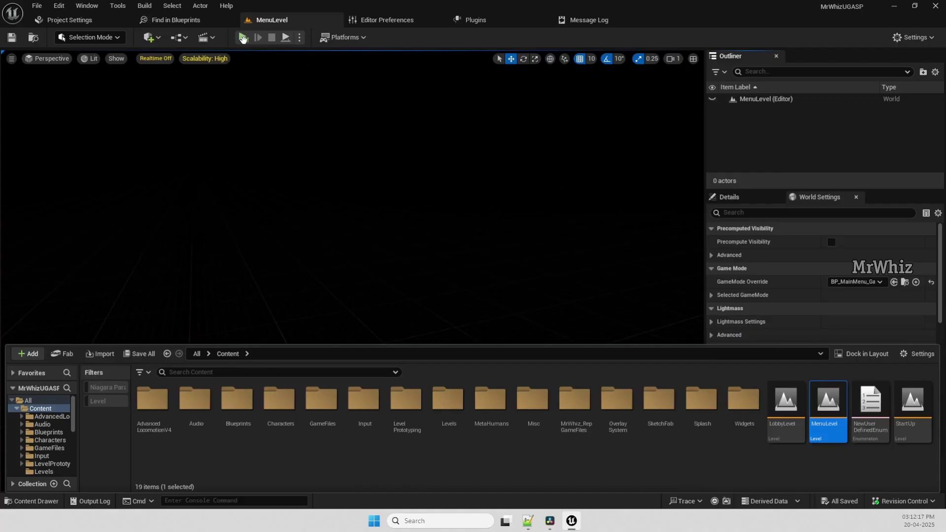
left_click(243, 38)
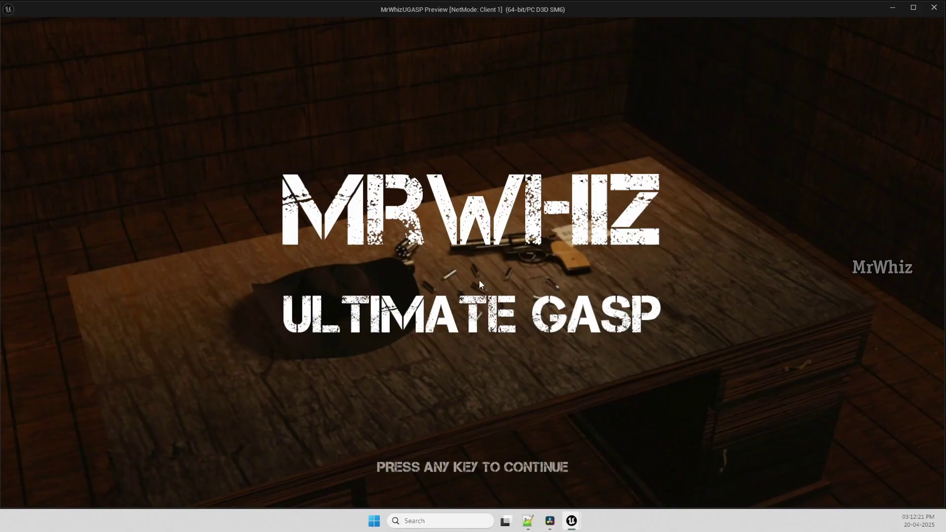
left_click(464, 333)
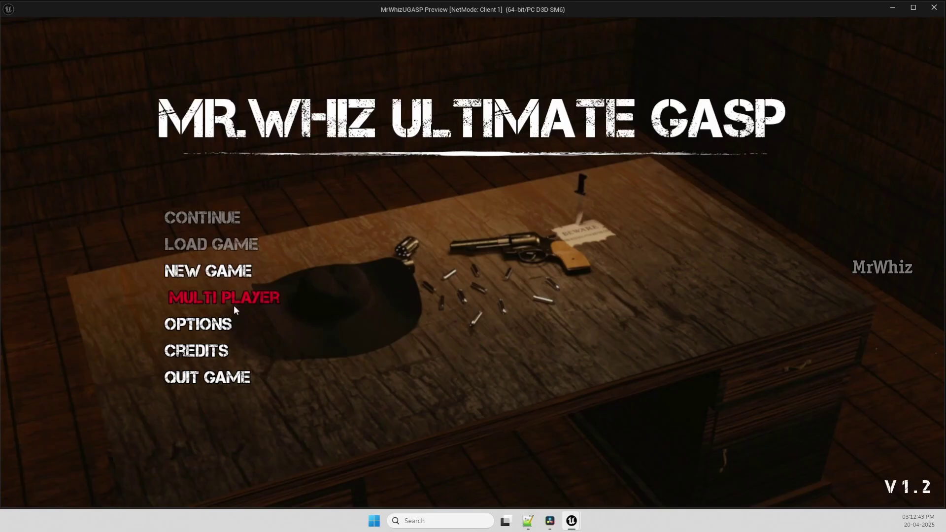
Review the game's Display, Graphics and Audio options, then return to the main menu
left_click(224, 324)
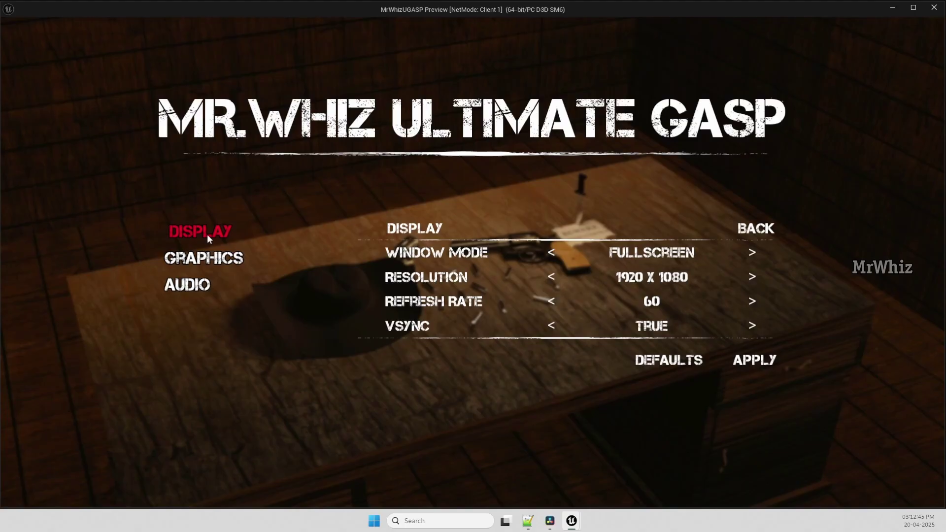
left_click(195, 258)
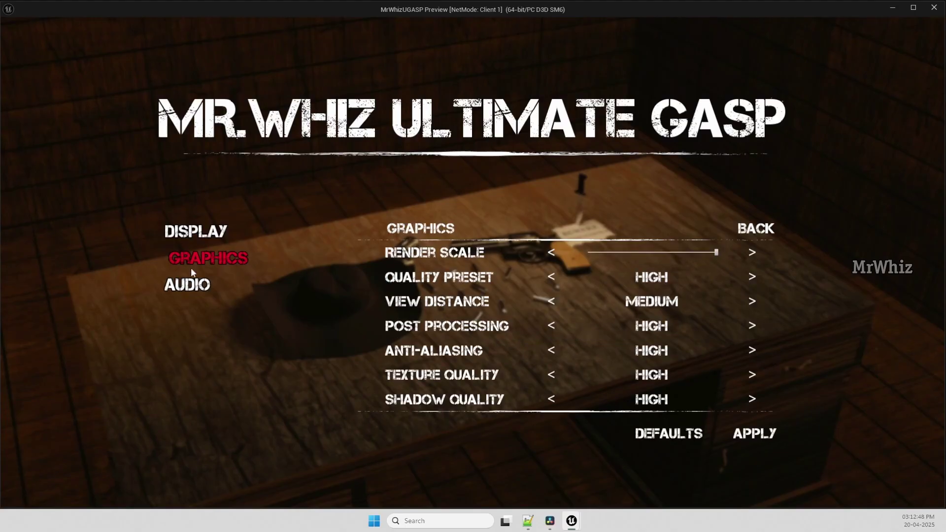
left_click(190, 285)
left_click(196, 231)
left_click(775, 231)
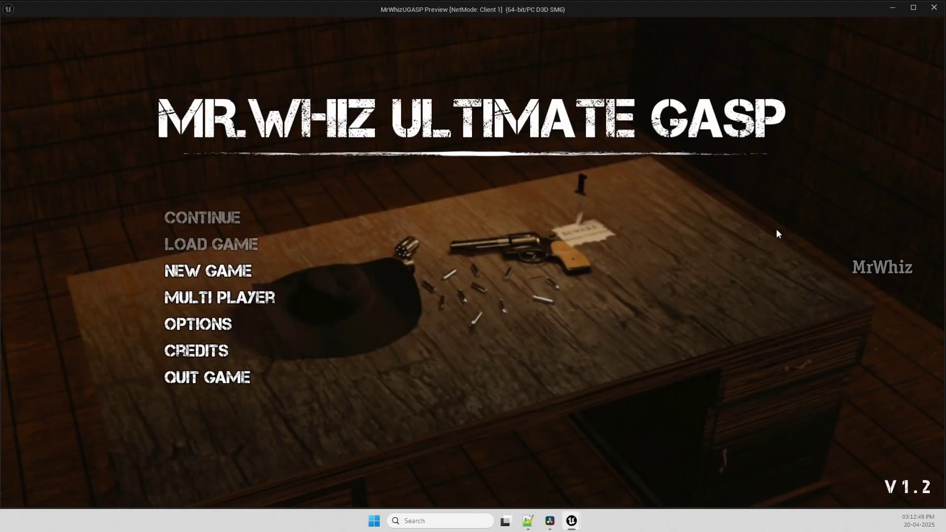
Start a new game and run the character past the jeep to the Weapon and Ammo stand
left_click(221, 271)
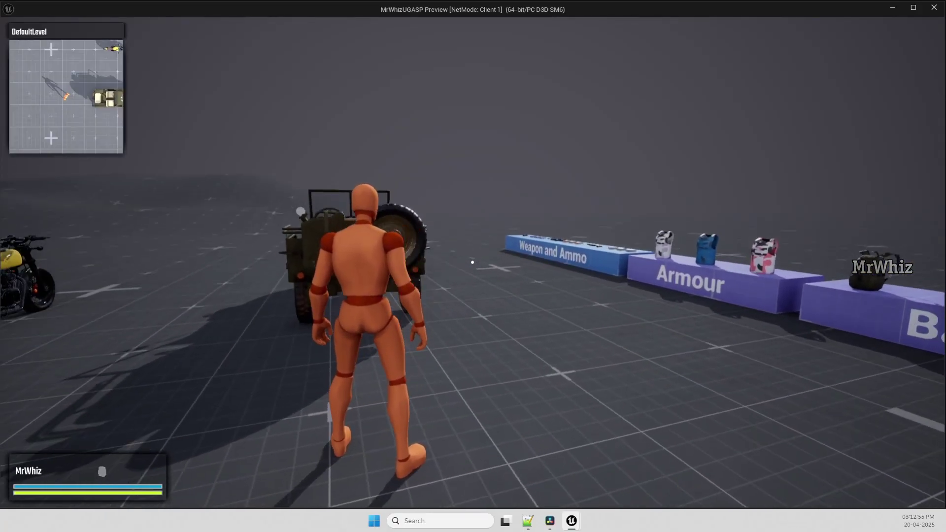
key("w")
key("w")
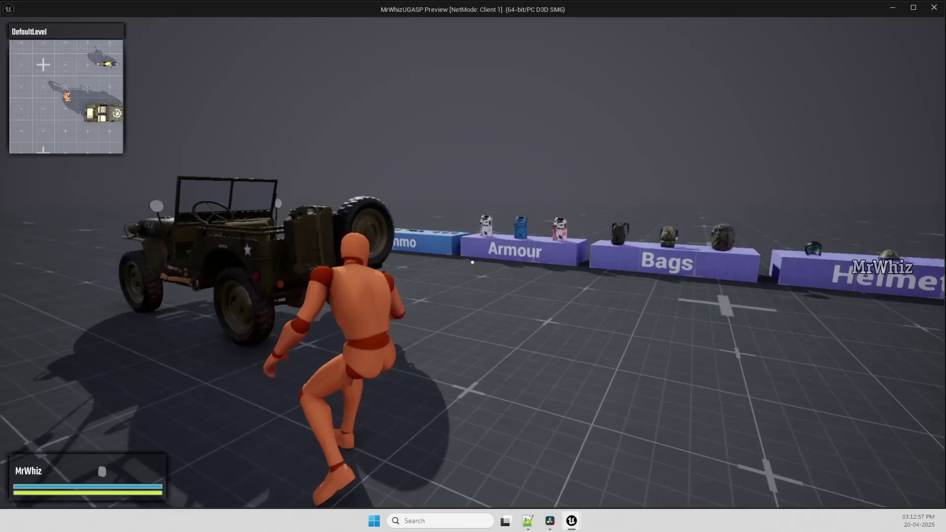
key("w")
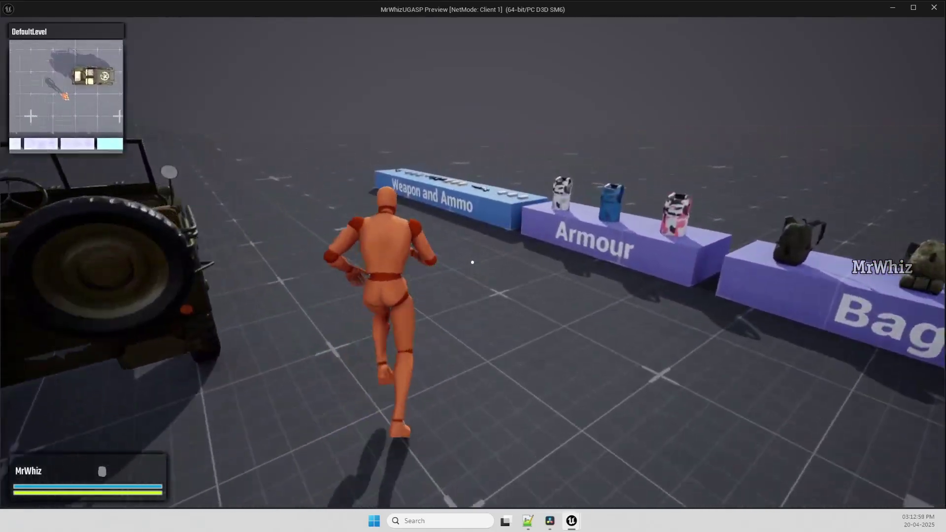
key("s")
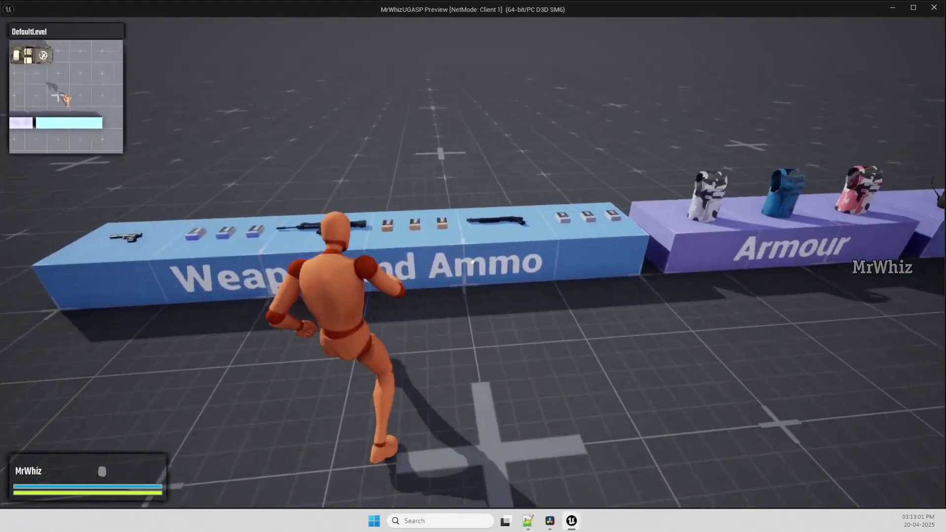
key("w")
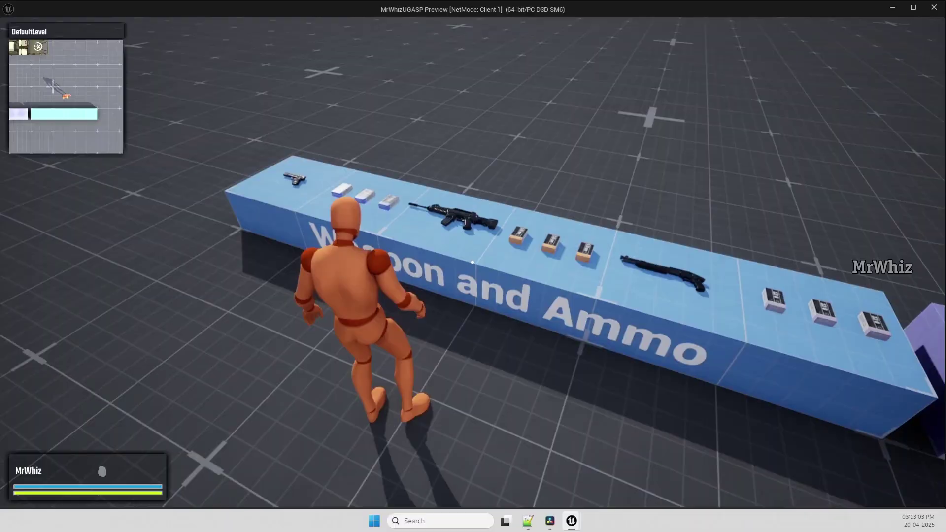
Walk the character along the stands to examine the armour, bags, helmets and consumables on display
key("d")
key("d")
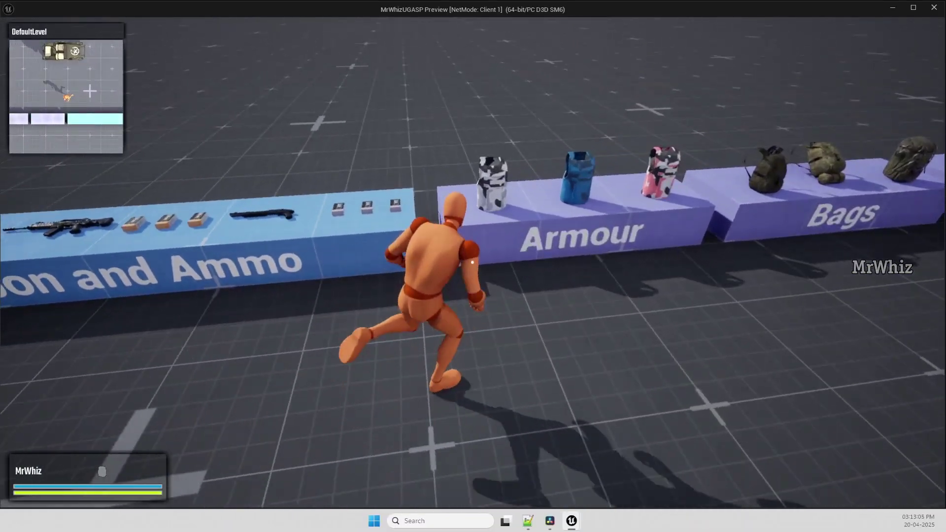
key("s")
key("d")
key("s")
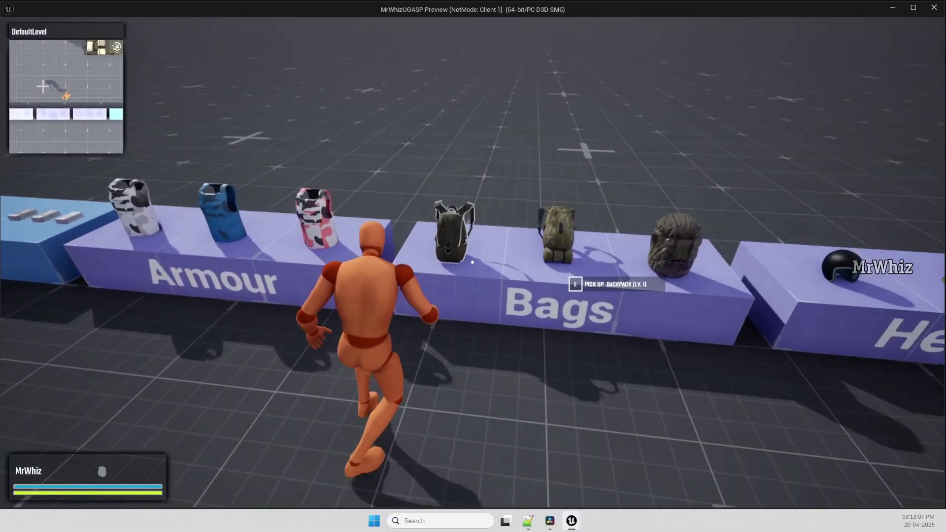
key("a")
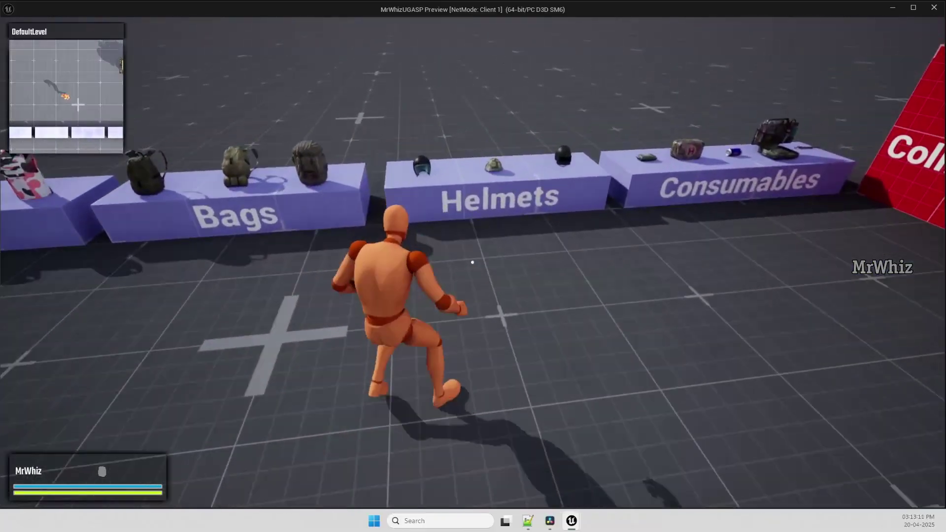
key("w")
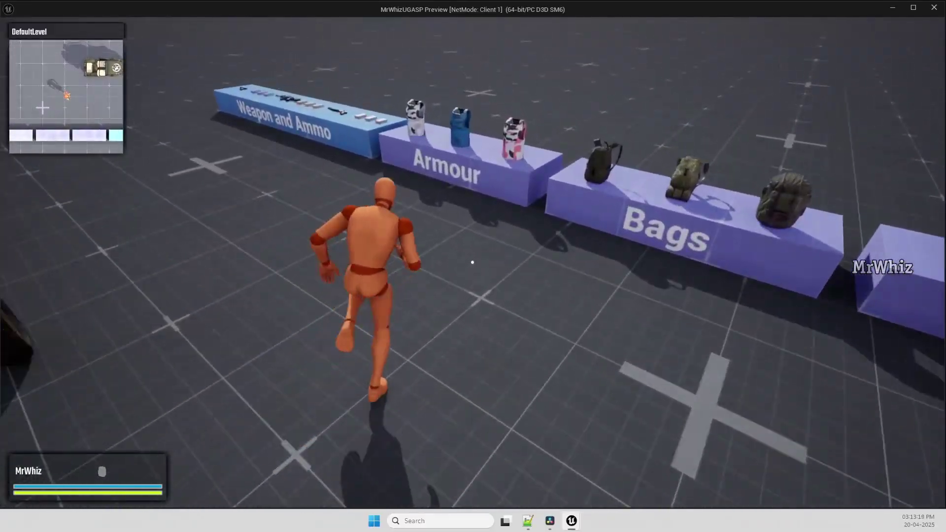
key("w")
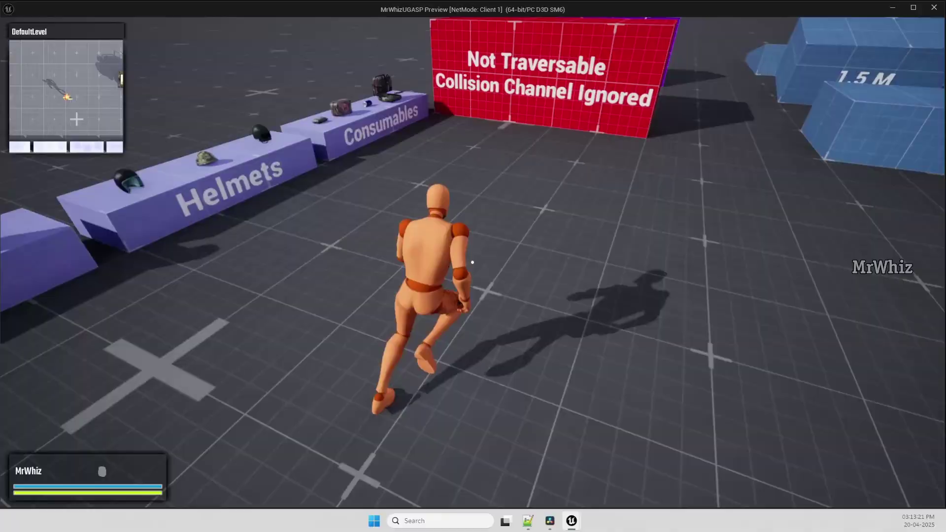
key("w")
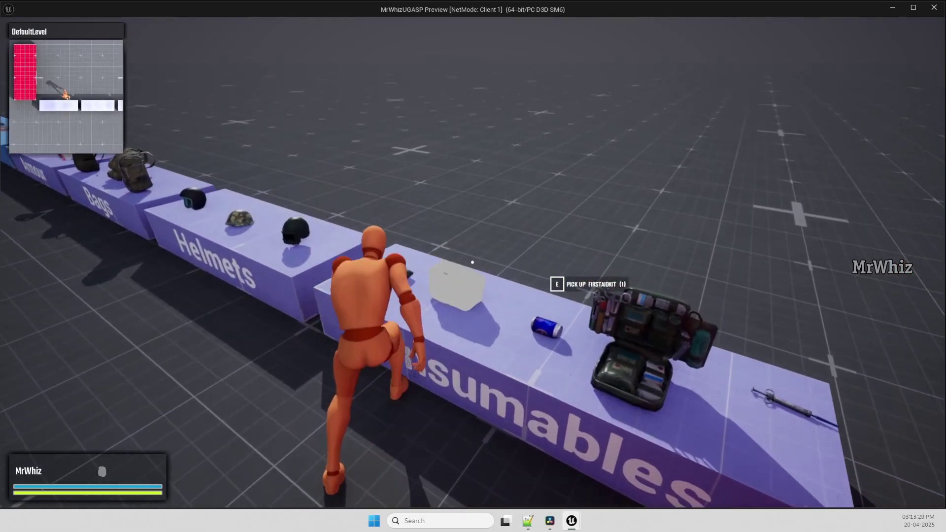
key("s")
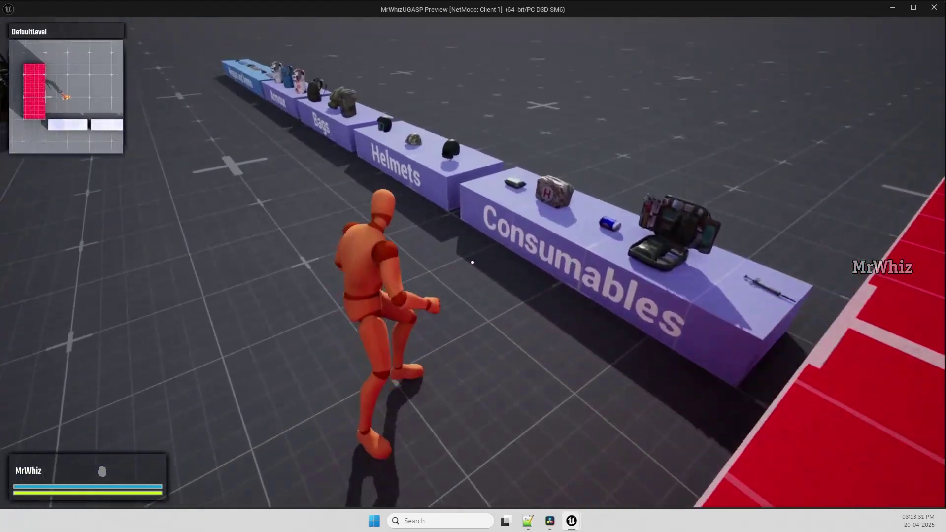
Run back to the Weapon and Ammo stand and pick up the K2 assault rifle
key("w")
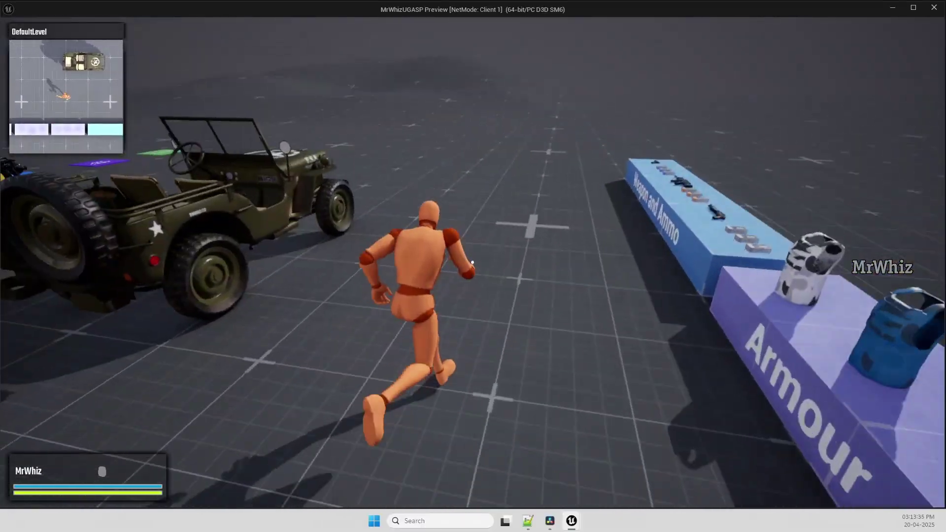
key("w")
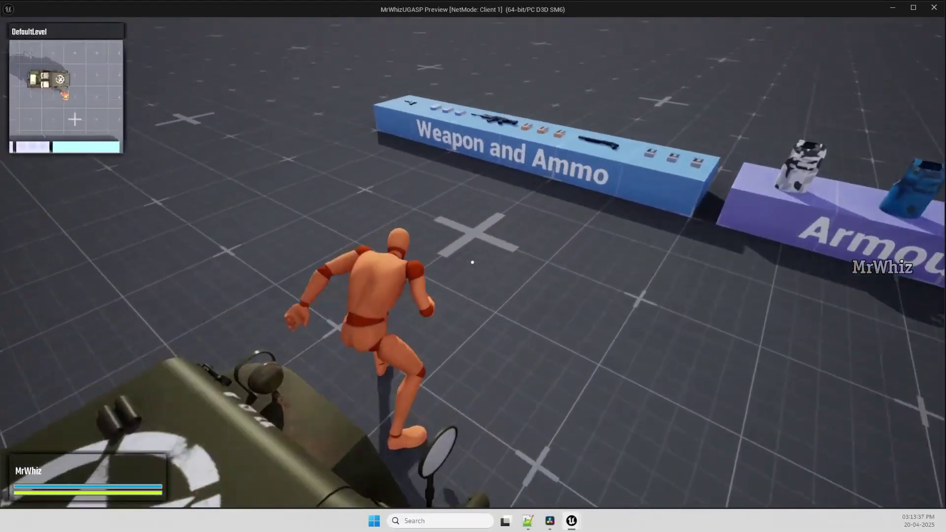
key("e")
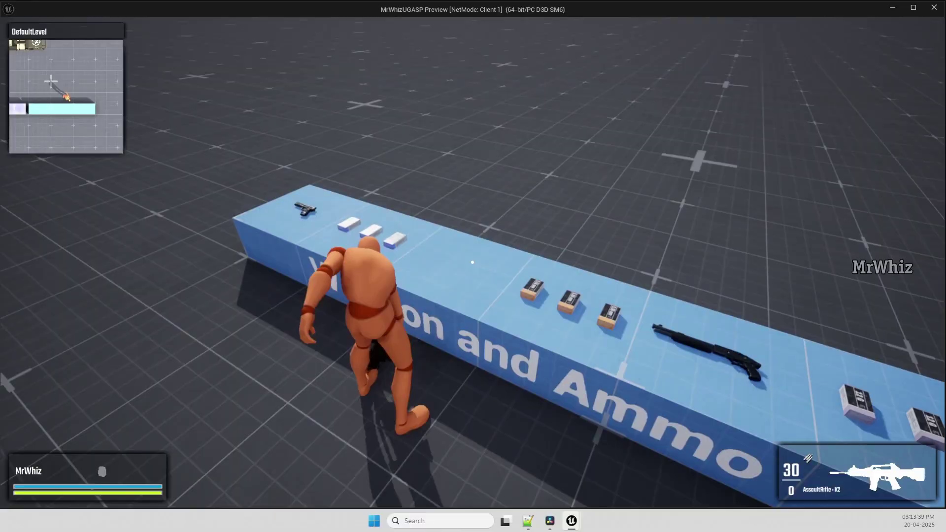
Move around and crouch with the rifle, then pick up the S12 shotgun from the Weapon and Ammo stand
key("w")
key("w")
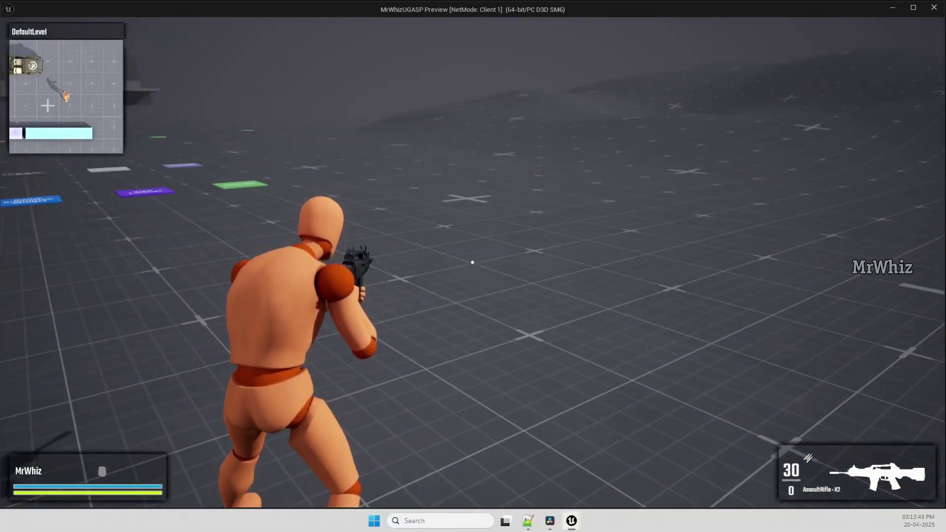
key("w")
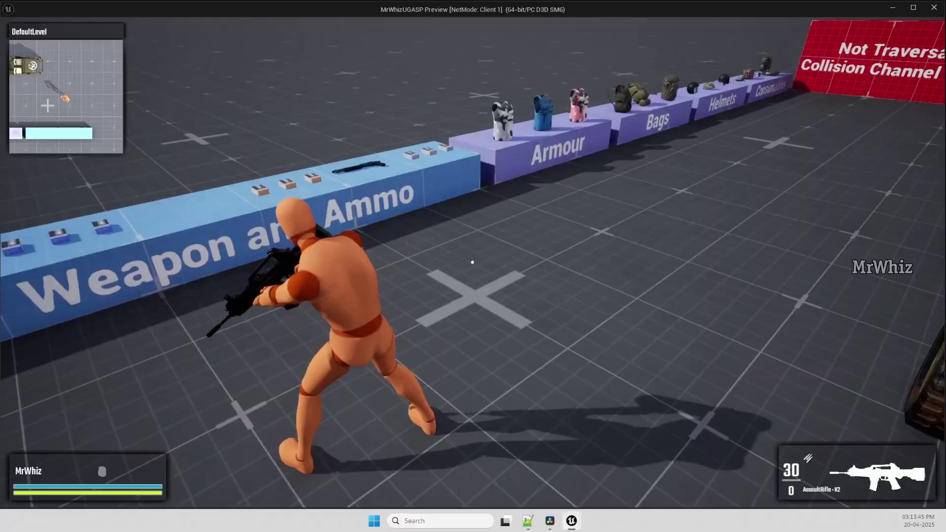
key("w")
key("c")
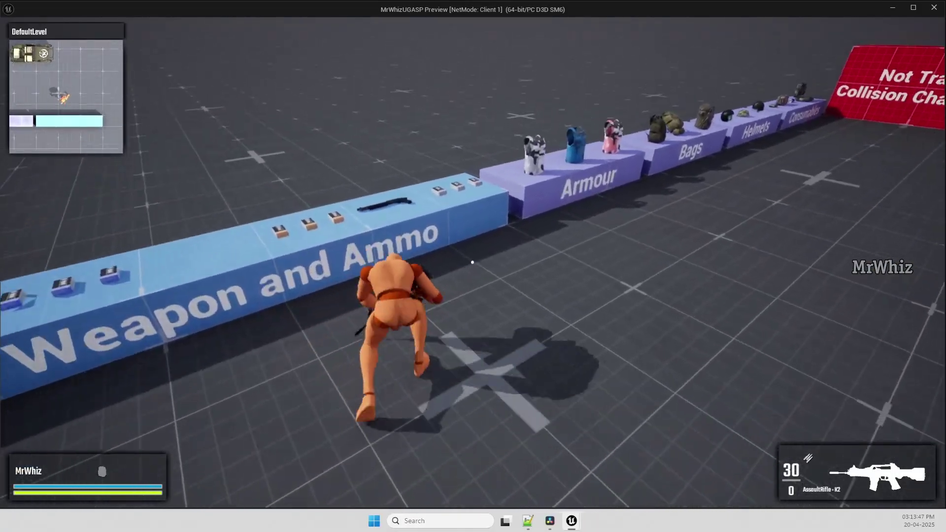
key("w")
key("f")
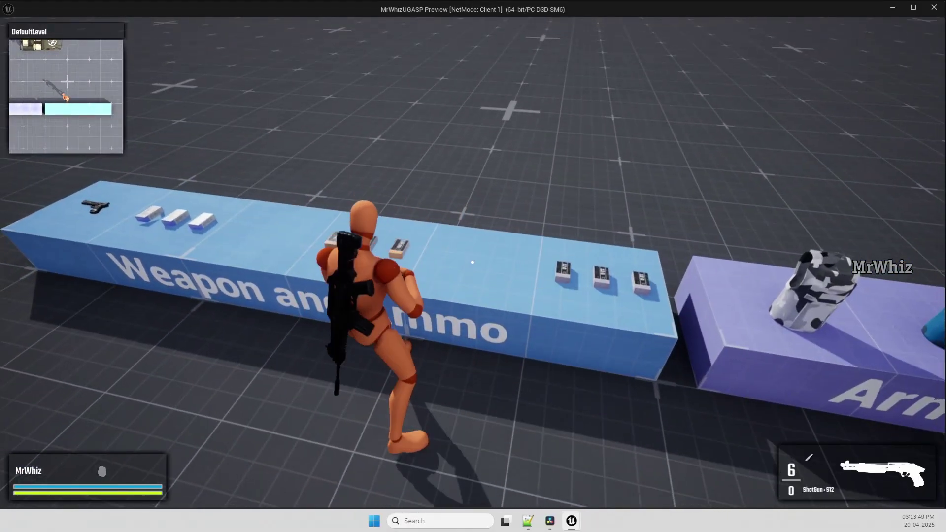
Collect the P92 pistol and the three 9MM ammo boxes from the vicinity through the inventory screen, and close it
key("a")
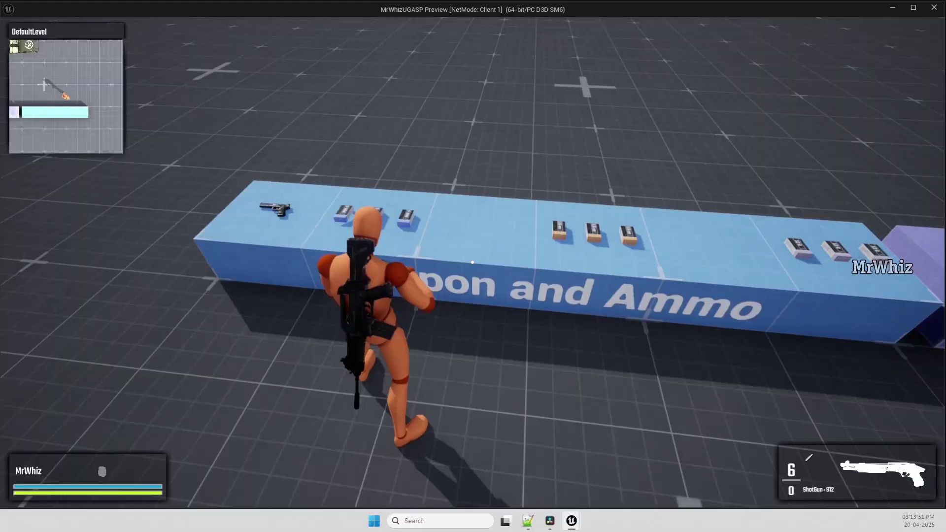
key("Tab")
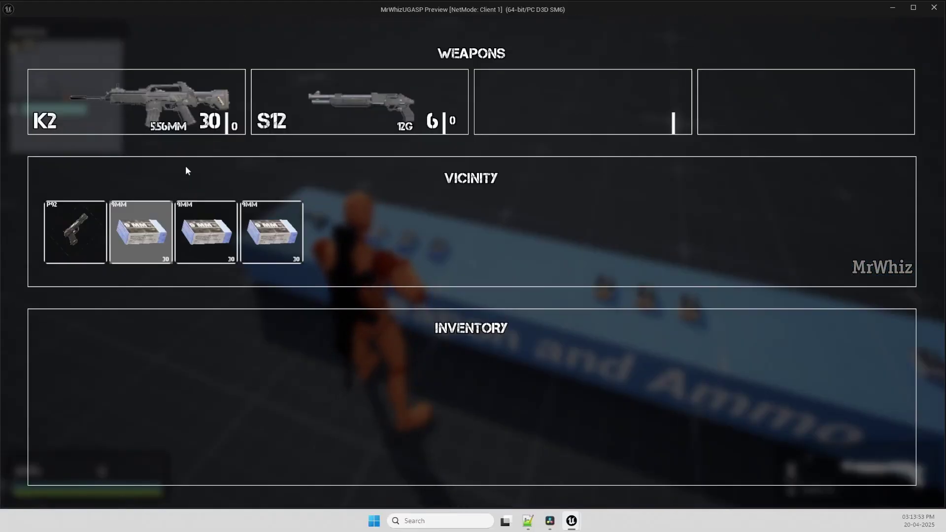
left_click_drag(90, 243, 192, 349)
left_click_drag(80, 228, 153, 350)
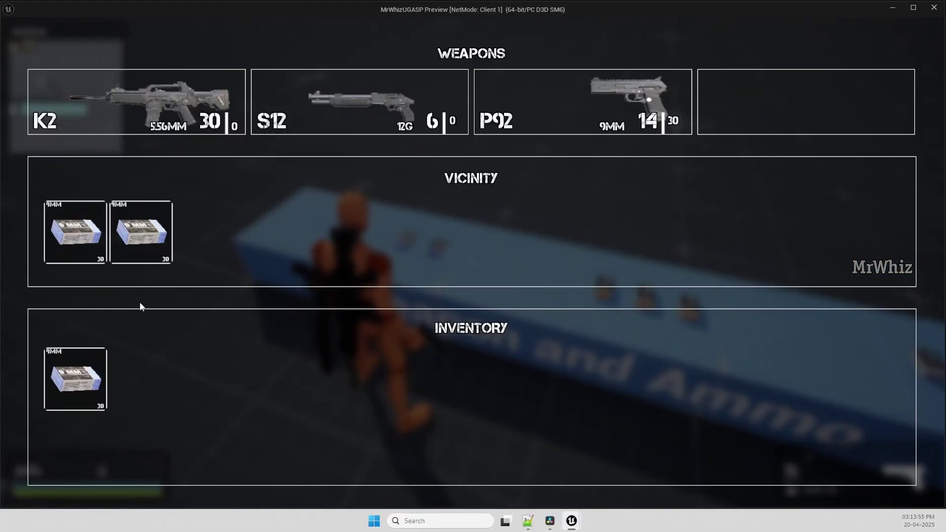
left_click_drag(141, 232, 163, 360)
left_click_drag(84, 234, 171, 376)
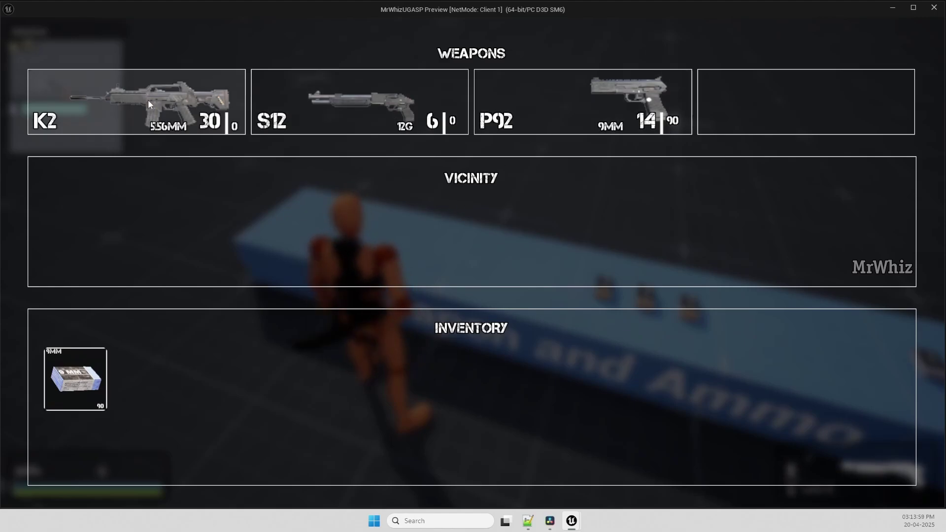
left_click(302, 105)
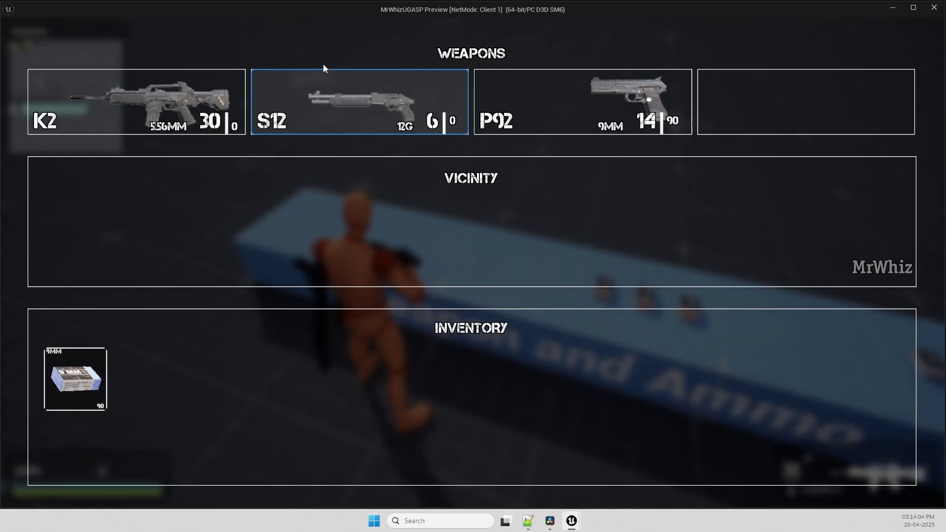
key("Tab")
Run to the Consumables stand and collect the medkit, energy drink, first aid kit and bandages from the vicinity into the inventory
key("w")
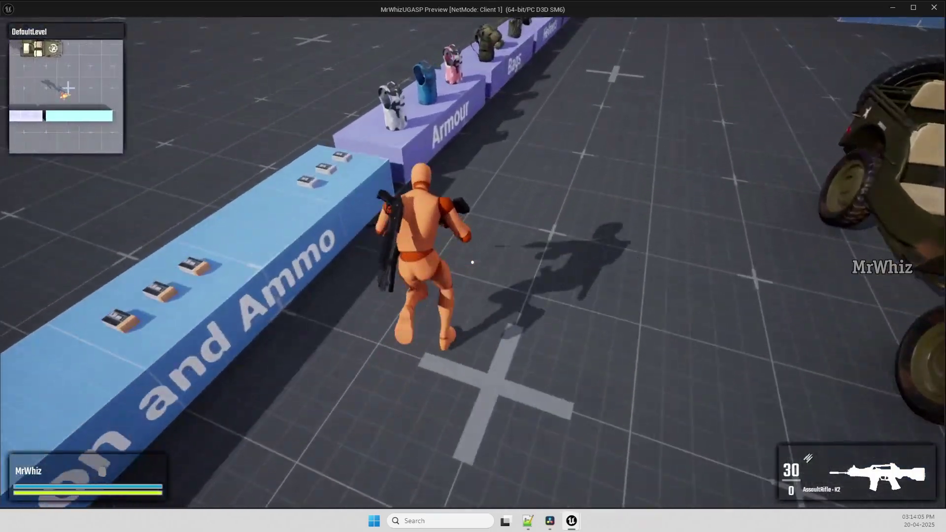
key("w")
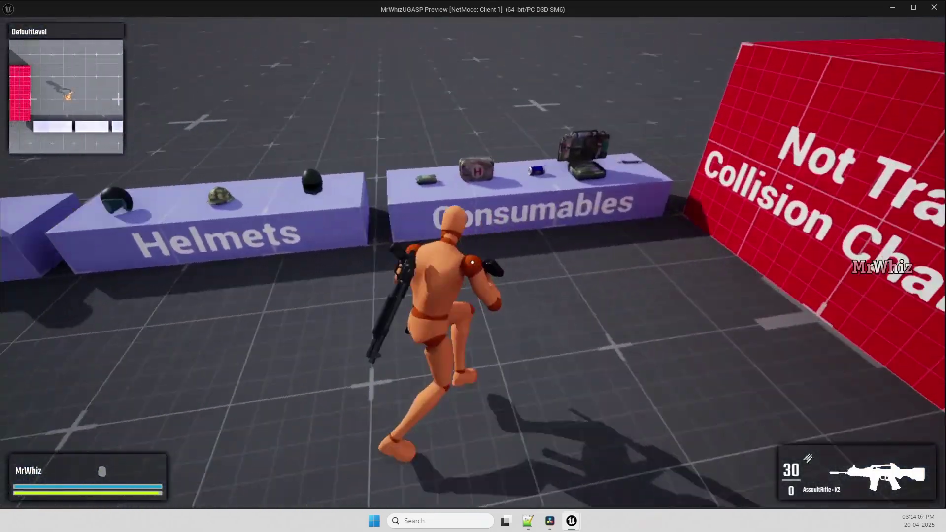
key("Tab")
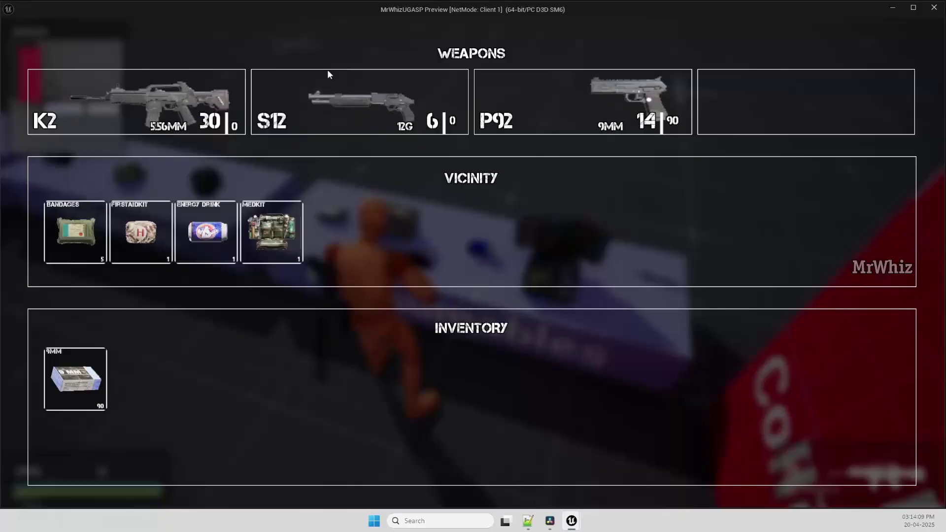
left_click(272, 241)
left_click_drag(212, 246, 221, 365)
left_click_drag(167, 261, 298, 382)
left_click_drag(98, 235, 343, 363)
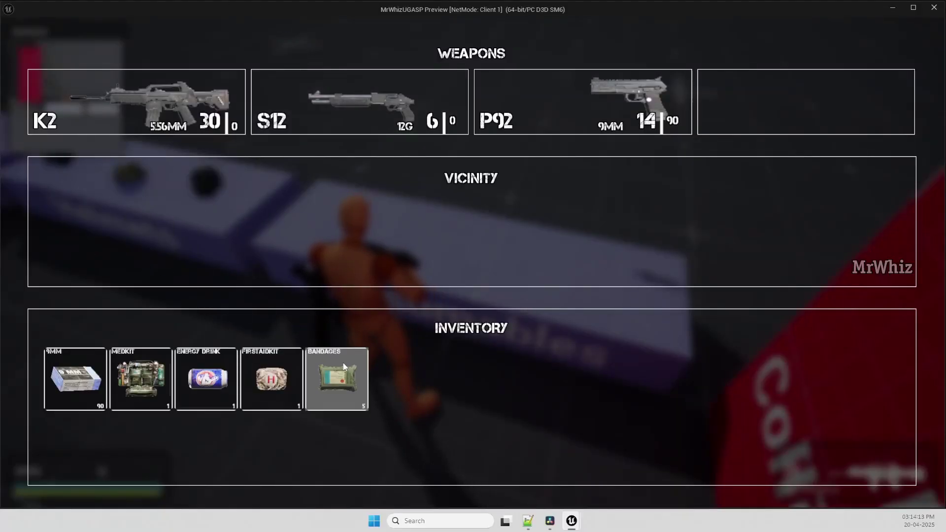
key("Tab")
Run out to the open floor and drop the first aid kit, bandages and energy drink from the inventory
key("w")
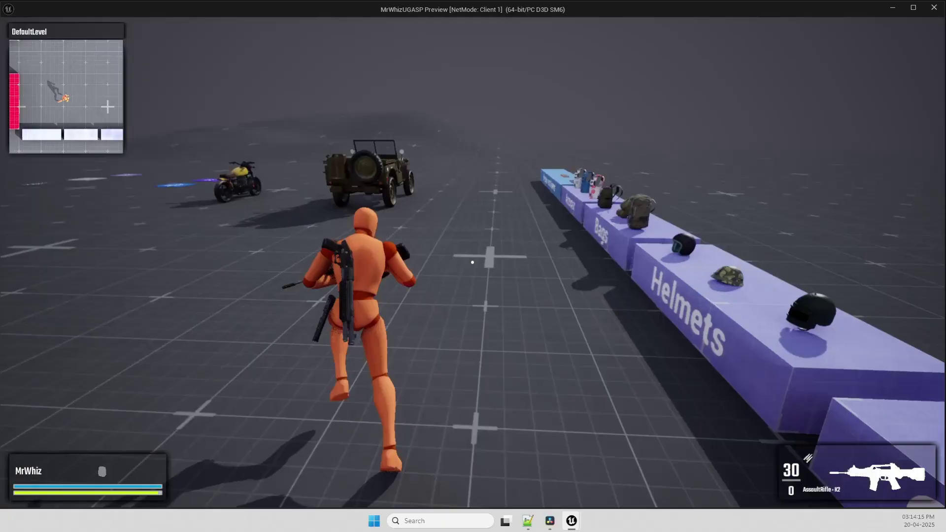
key("Tab")
left_click_drag(243, 395, 248, 244)
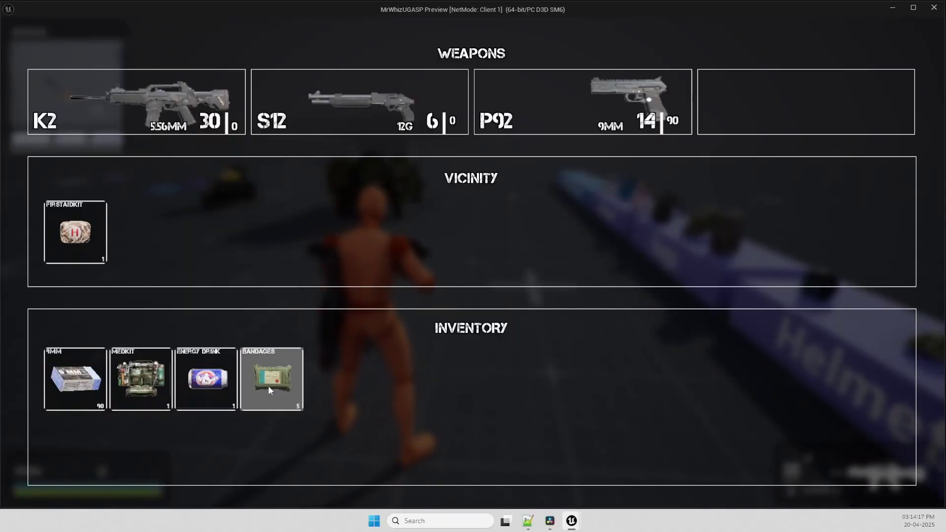
left_click_drag(269, 386, 249, 261)
left_click_drag(211, 383, 265, 257)
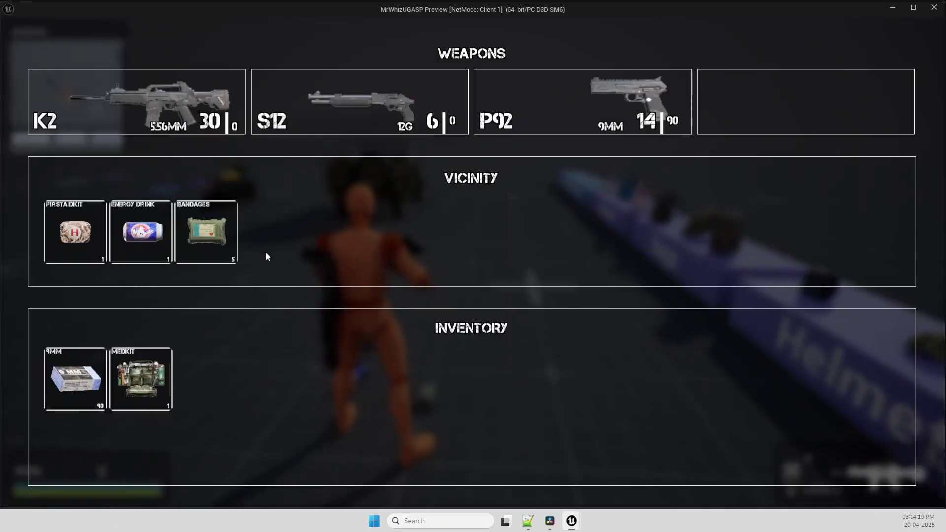
key("Tab")
Walk the character around the dropped consumables and along the display stands to view them
key("s")
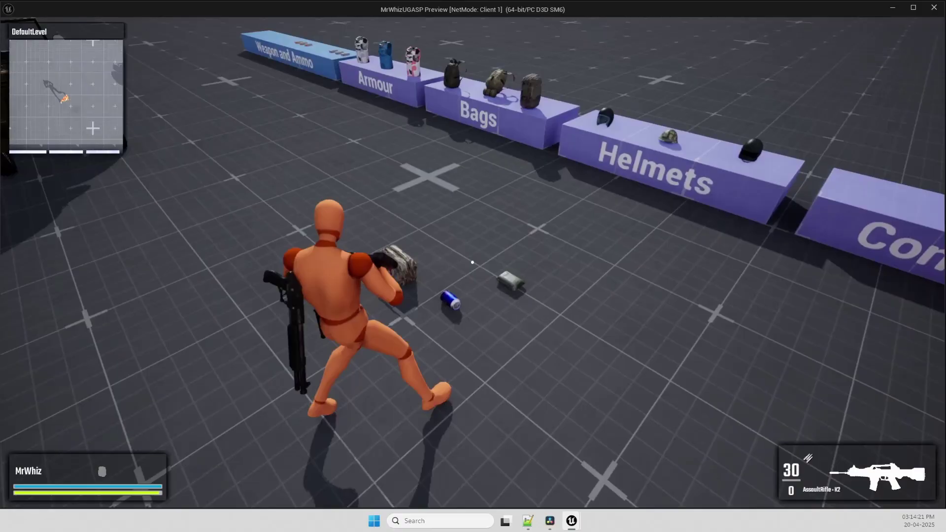
key("w")
key("w")
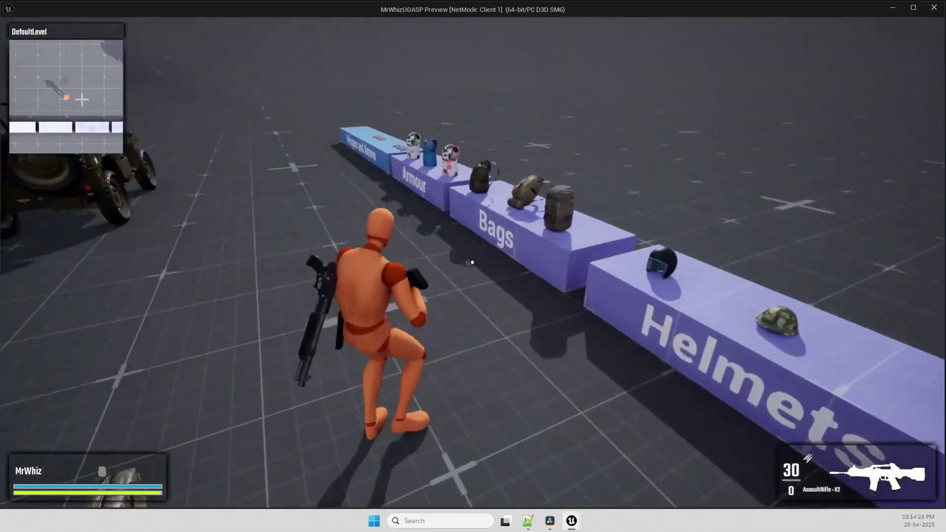
key("w")
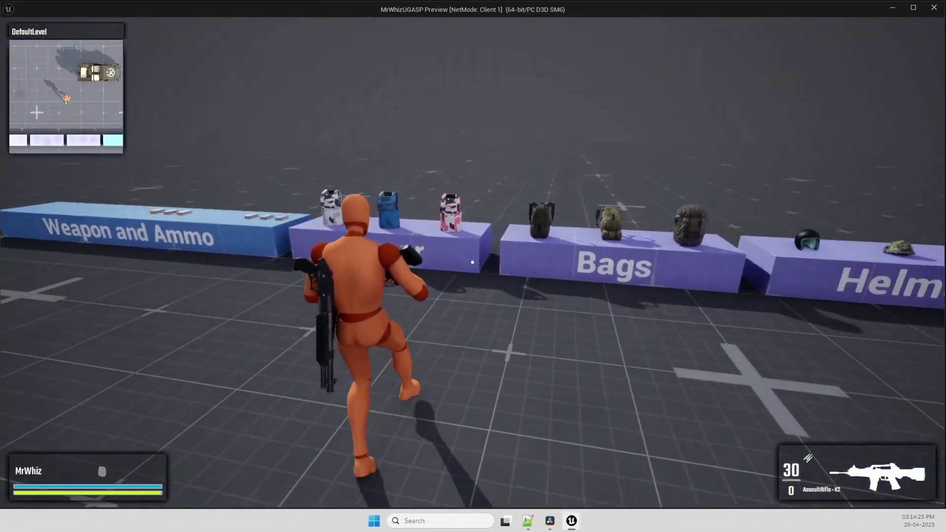
key("w")
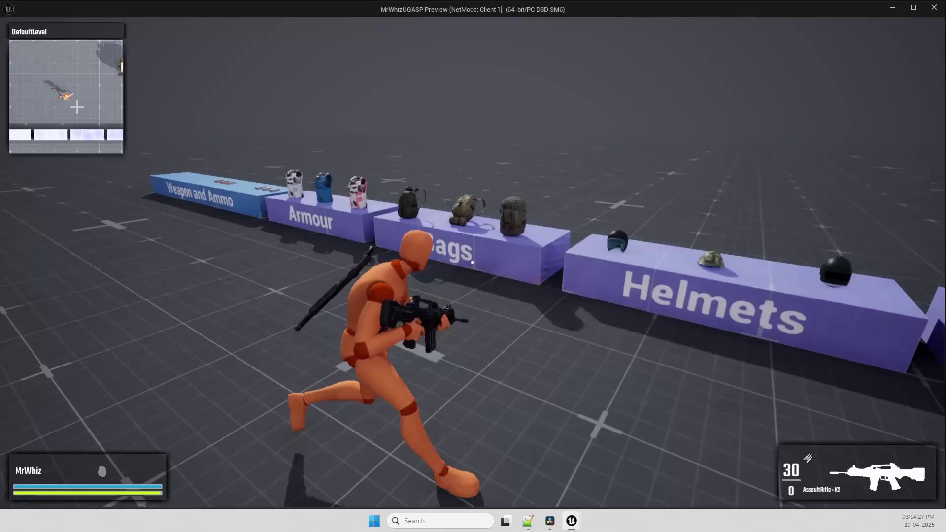
key("w")
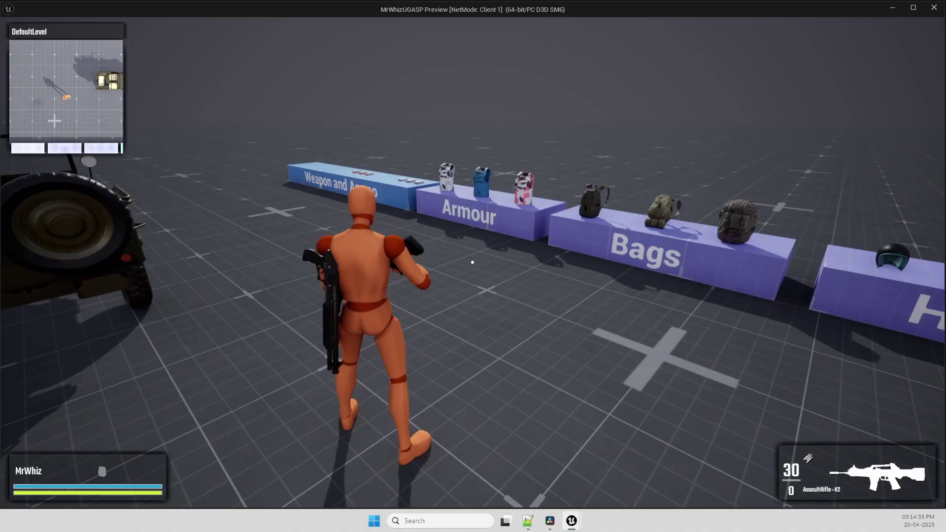
Select the K2 rifle on the weapon wheel, and switch from it to the S12 shotgun
key("q")
key("Tab")
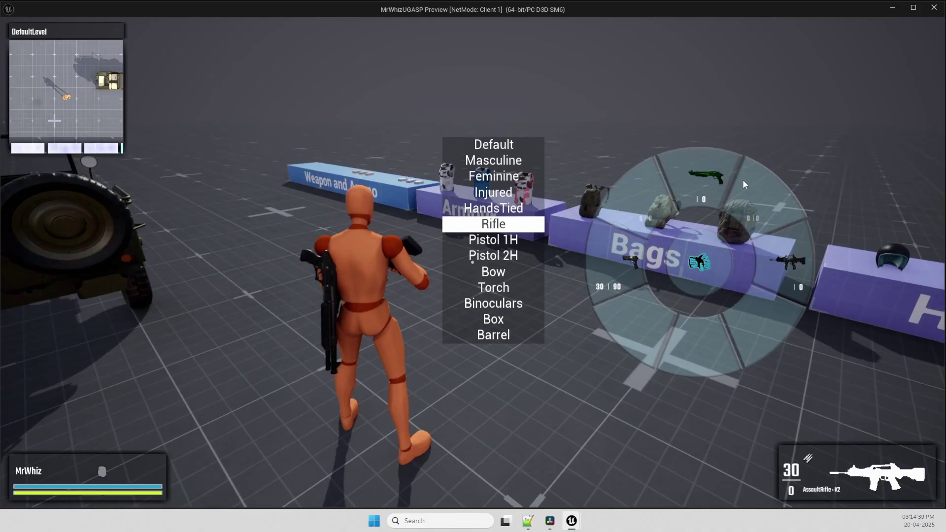
left_click(782, 267)
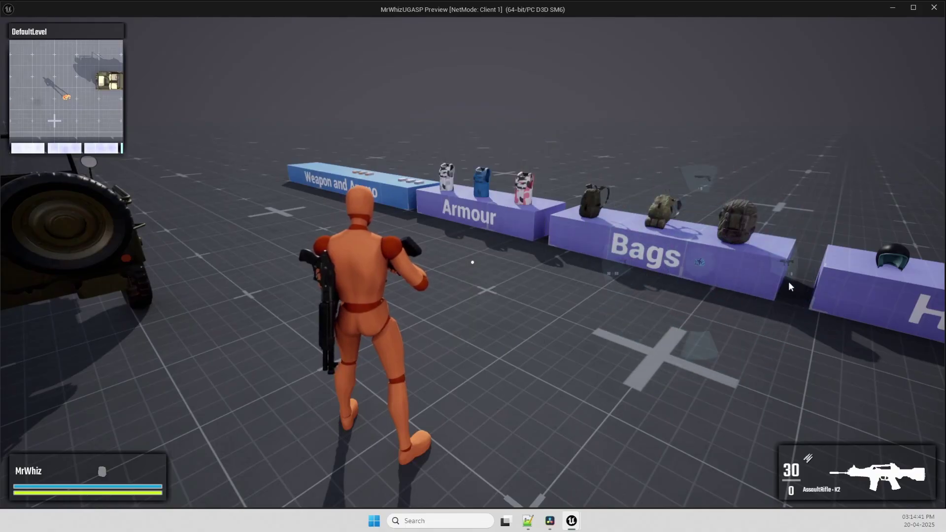
key("q")
key("Tab")
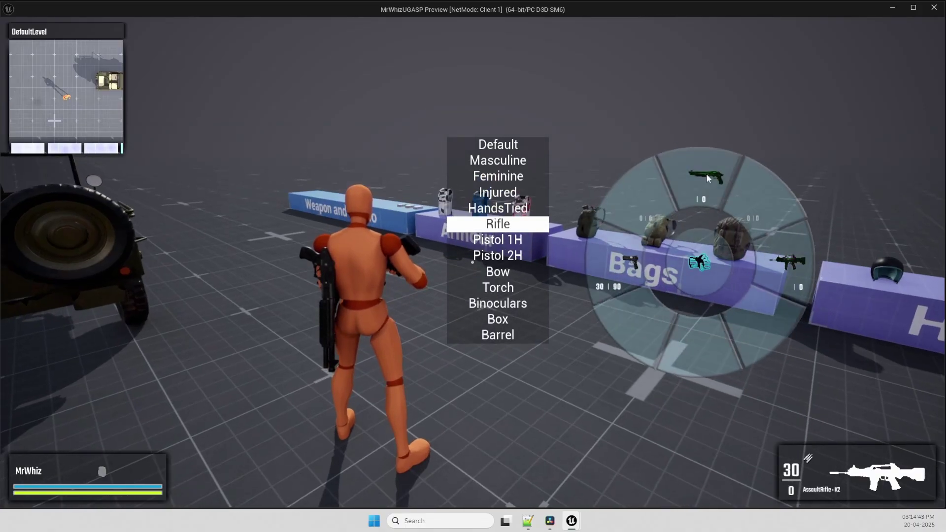
left_click(706, 173)
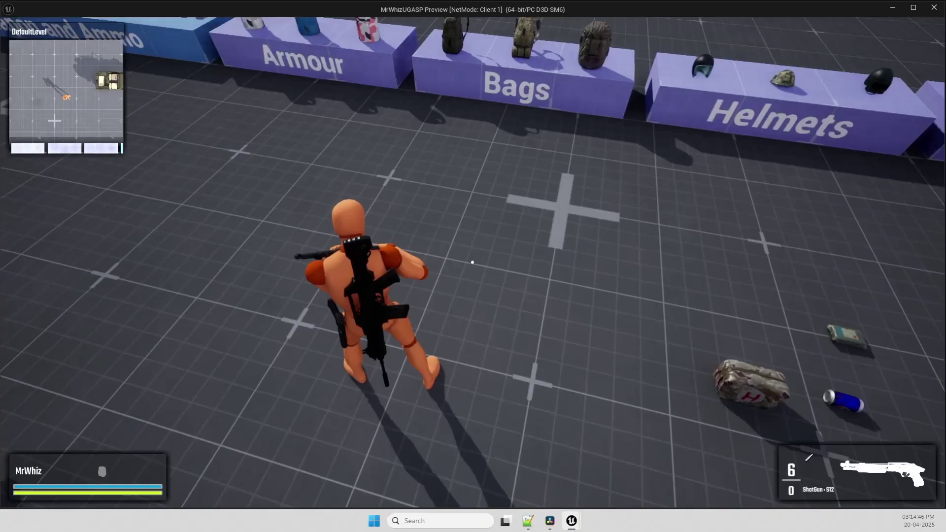
Equip the P92 pistol from the weapon wheel, and switch back to the K2 assault rifle
key("q")
key("Tab")
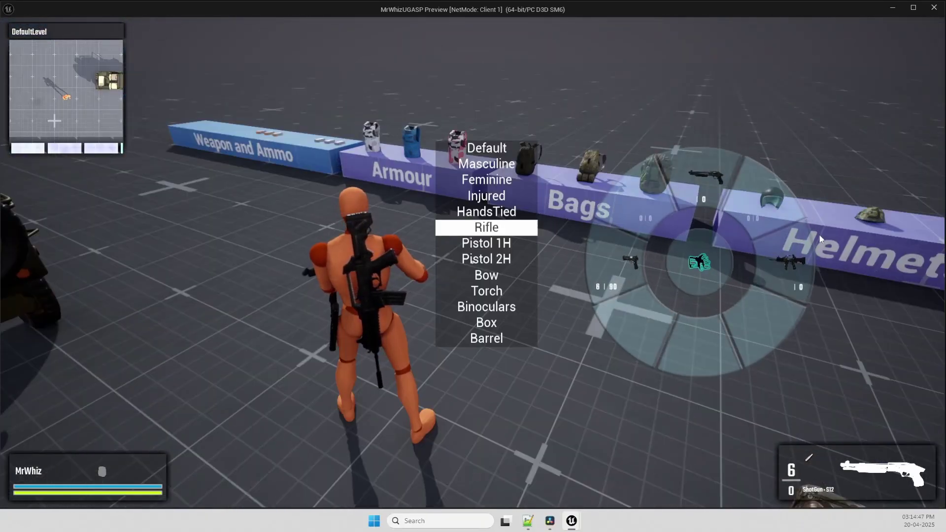
left_click(624, 269)
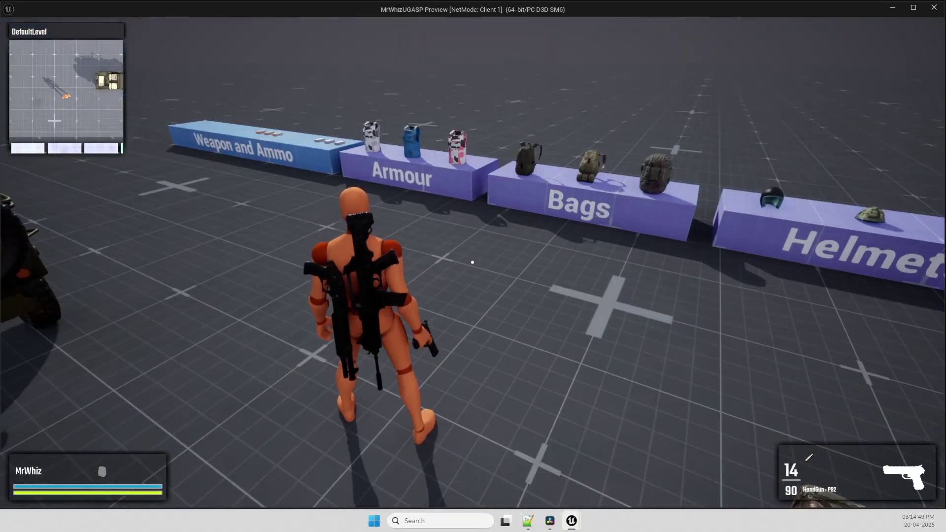
key("Tab")
left_click(809, 255)
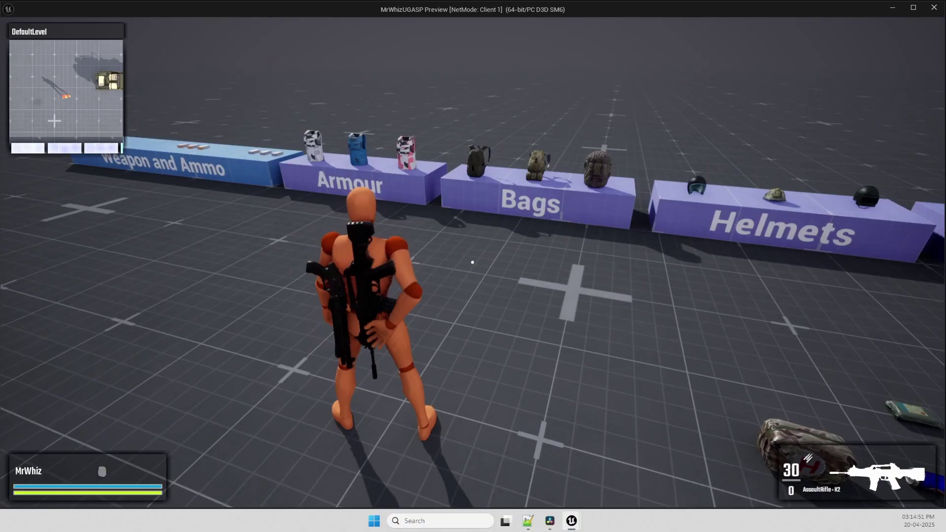
key("Tab")
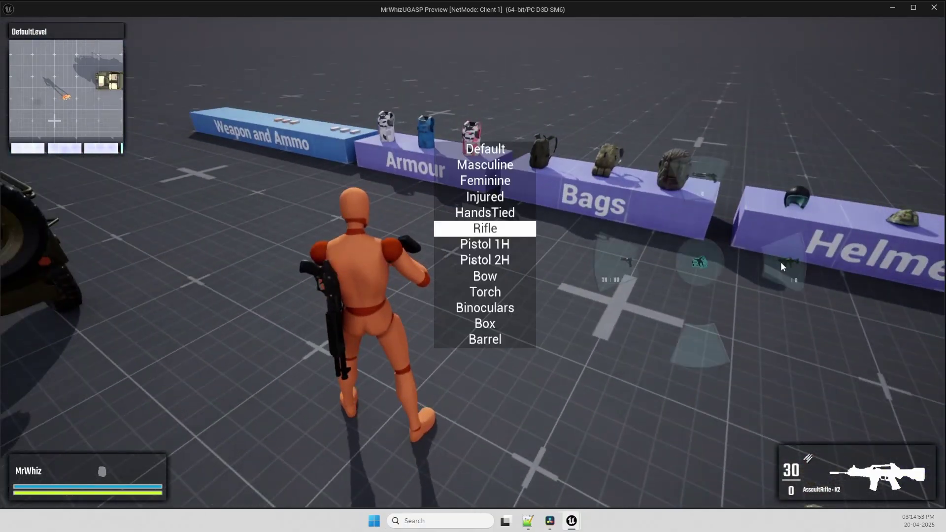
left_click(780, 262)
Run to the yellow motorcycle, ride it around the level, and dismount behind the display stands
key("w")
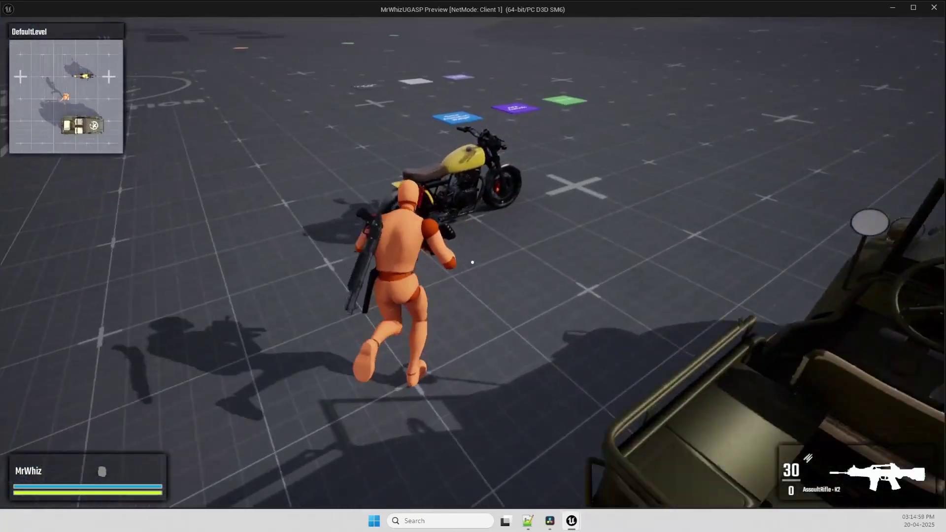
key("f")
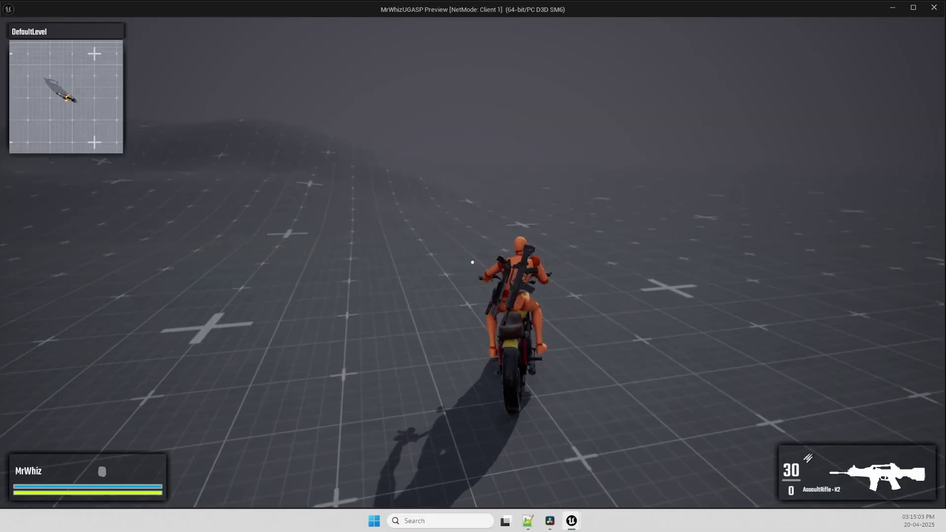
key("a")
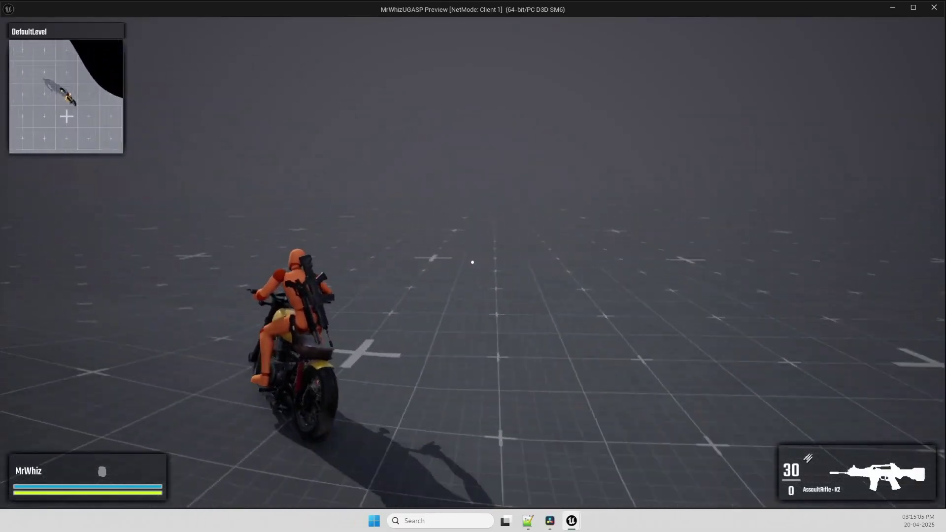
key("d")
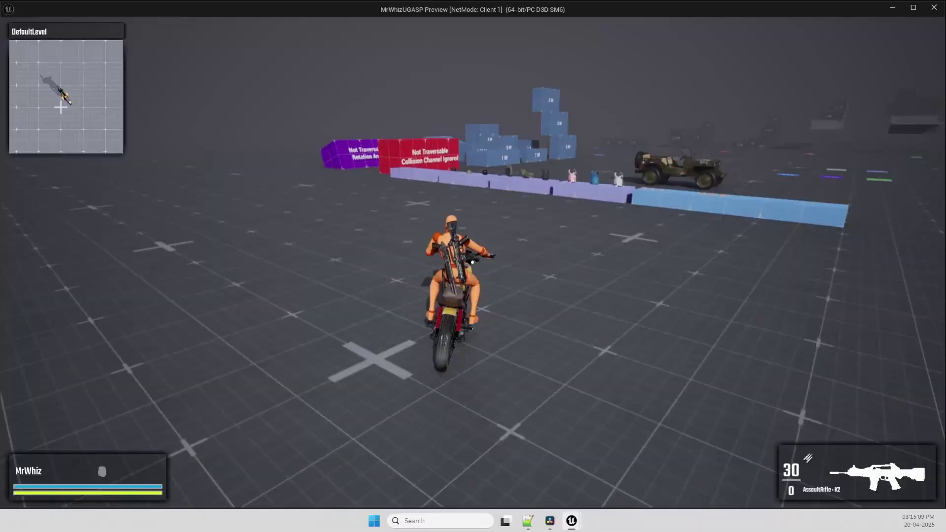
key("f")
Cross over the display stands, run to the jeep and get into its driver's seat
key("w")
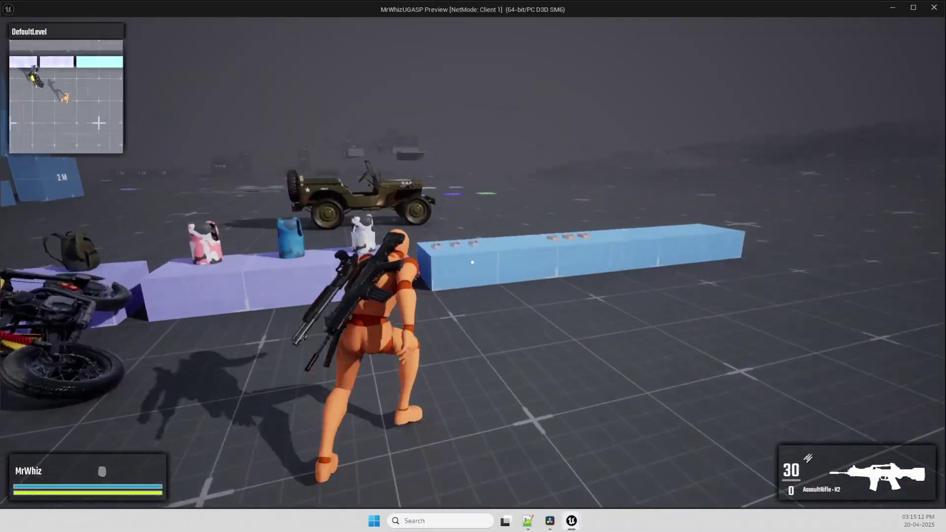
key("space")
key("w")
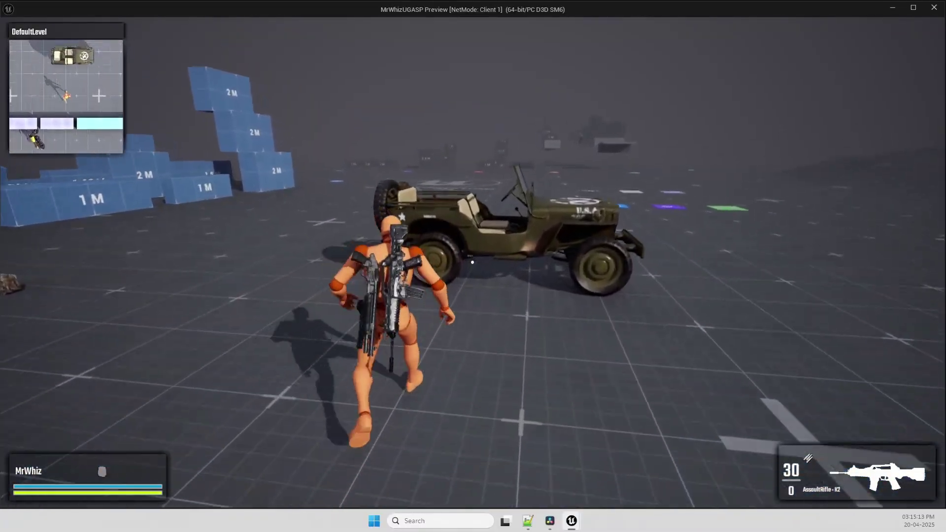
key("f")
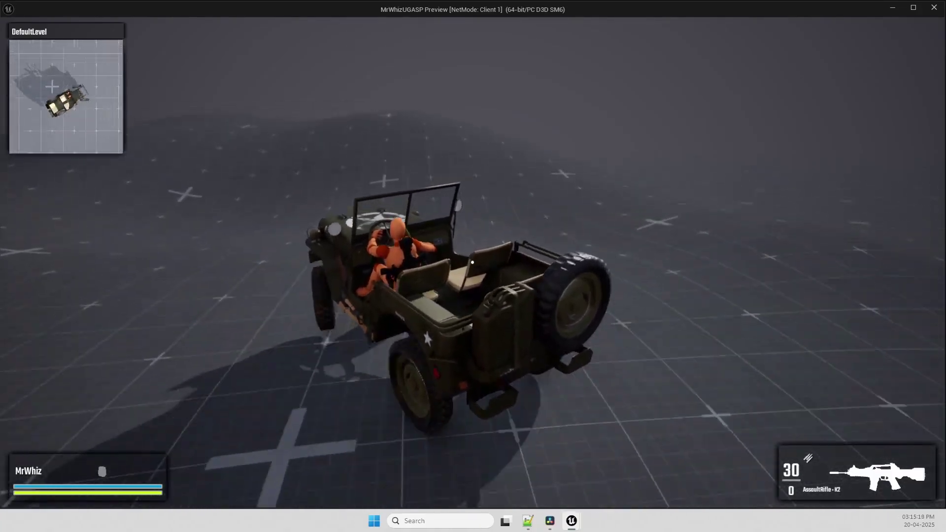
Drive the jeep in a loop back towards the stands and the Read-Me tile, and get out
key("w")
key("d")
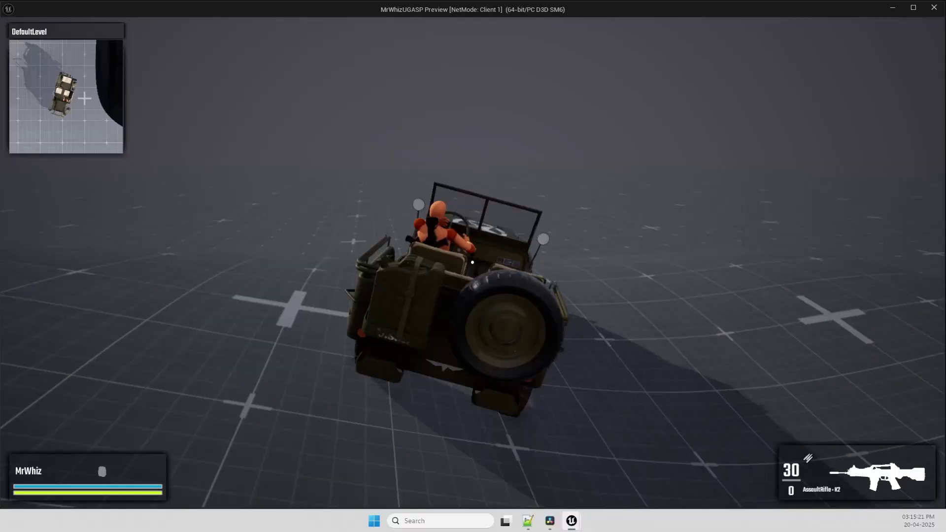
key("w")
key("d")
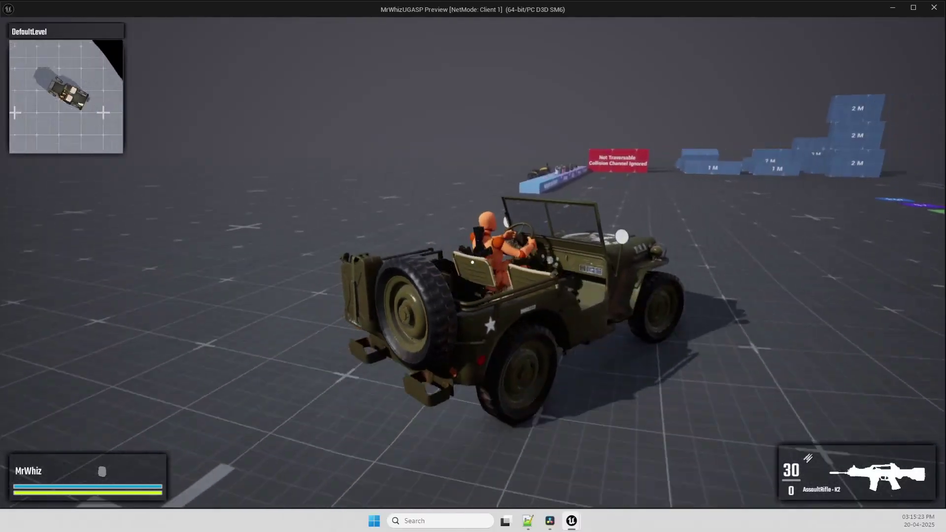
key("w")
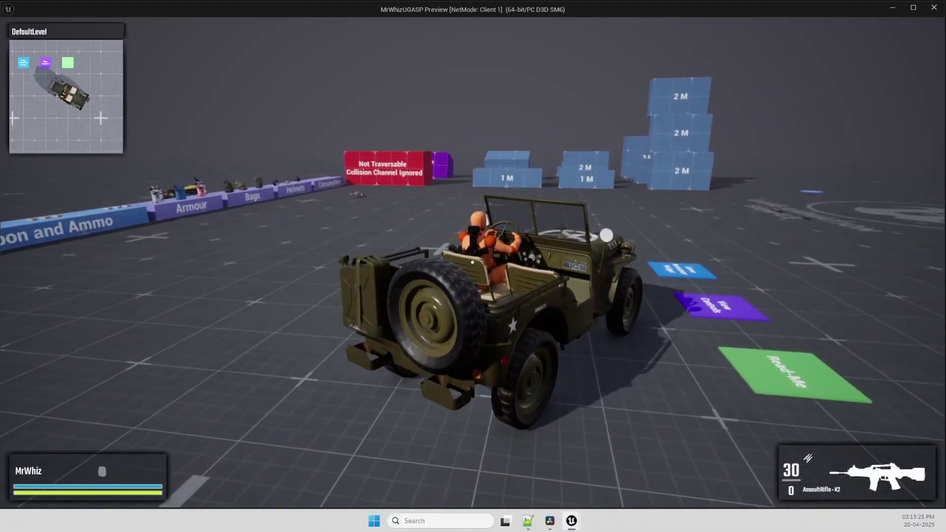
key("e")
key("w")
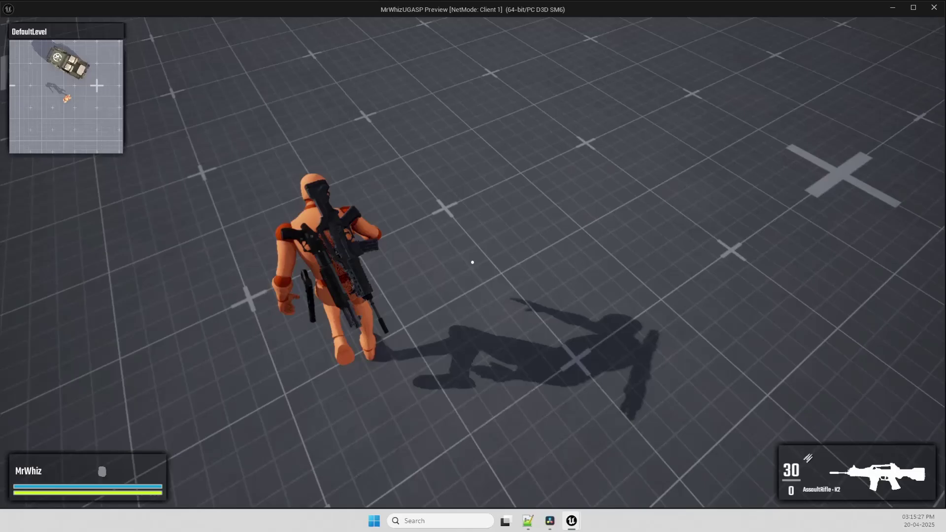
key("w")
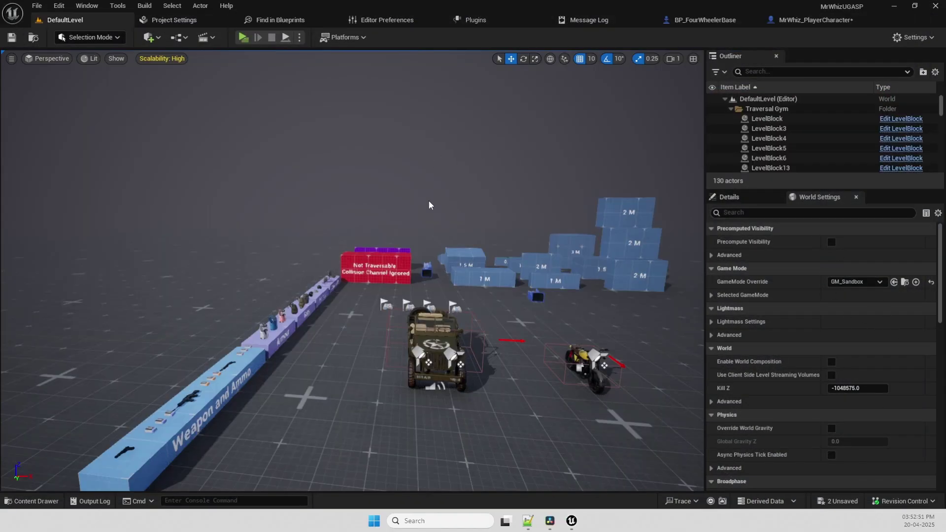
Launch a three-player play preview in new editor windows, and open the weapon wheel in the Client 3 window
left_click(299, 38)
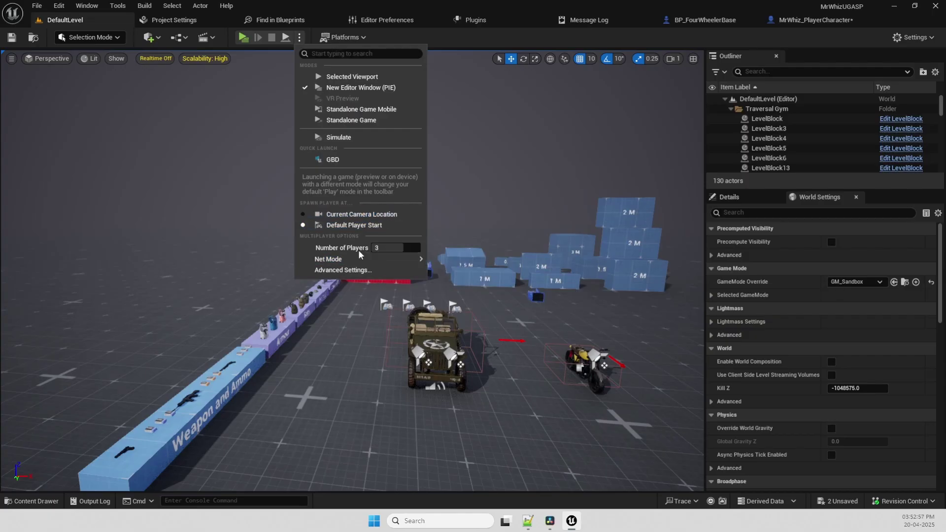
left_click(243, 38)
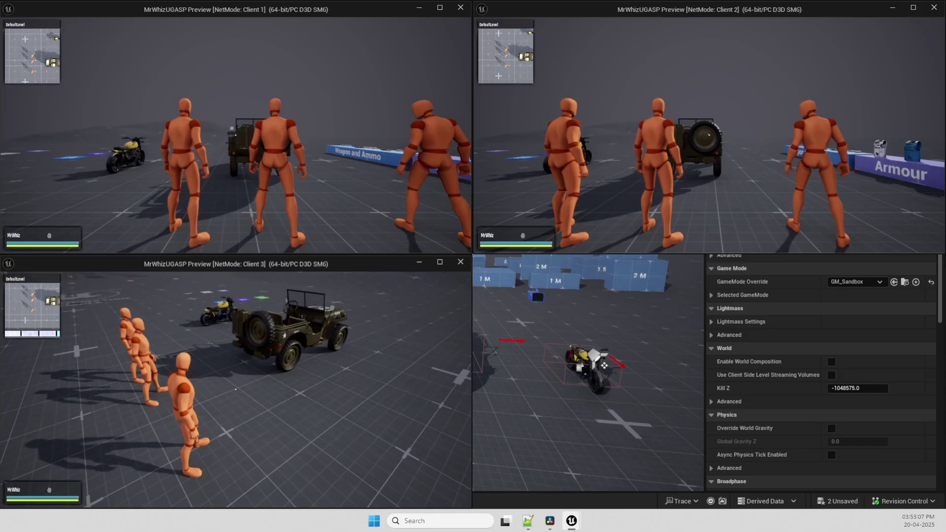
key("q")
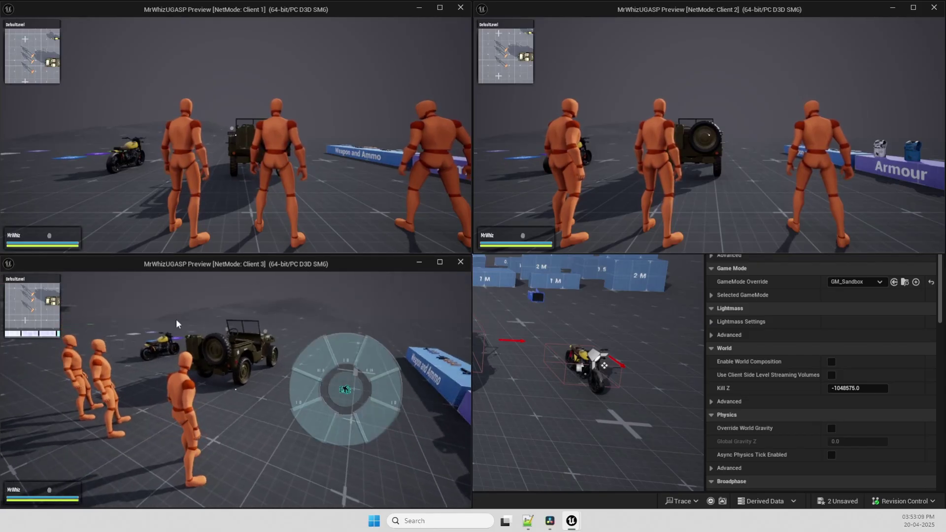
Check Client 3's inventory, run its character to the Consumables stand, and move all four nearby items into the inventory
key("Tab")
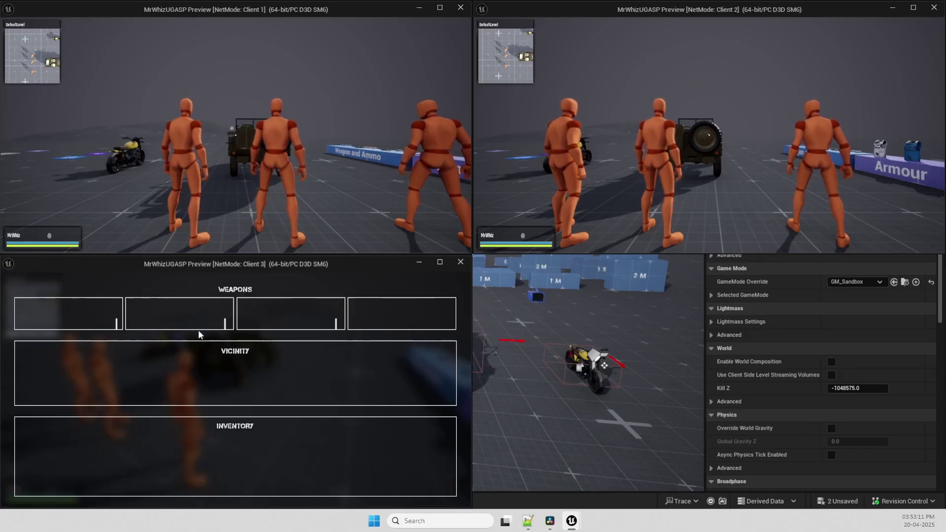
key("Tab")
key("w")
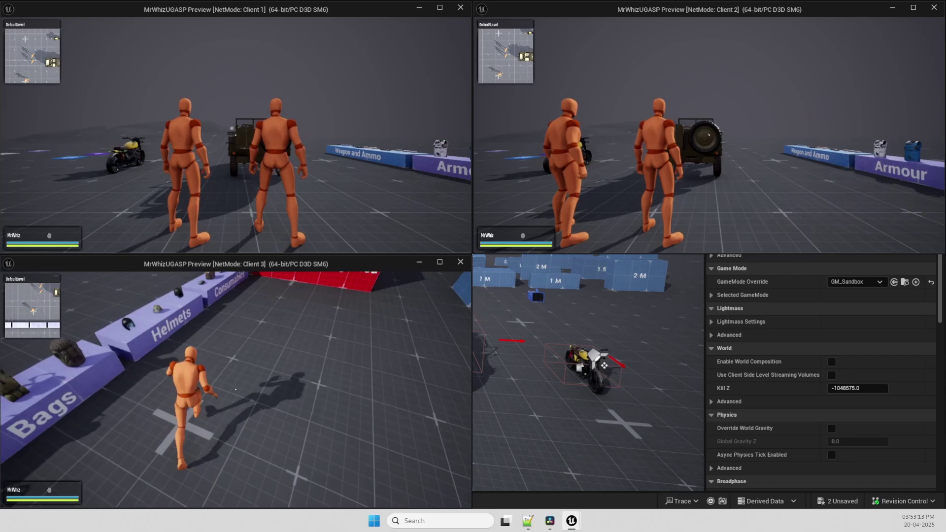
key("Tab")
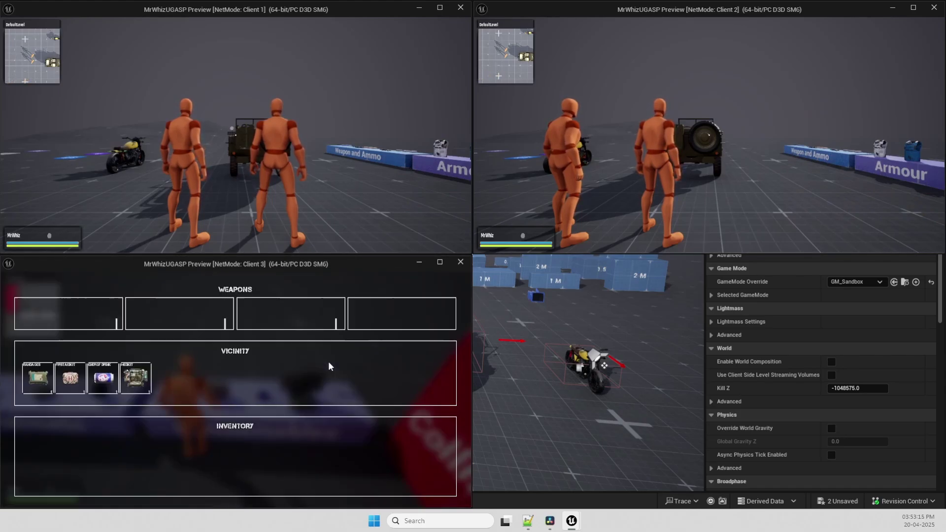
left_click(138, 391)
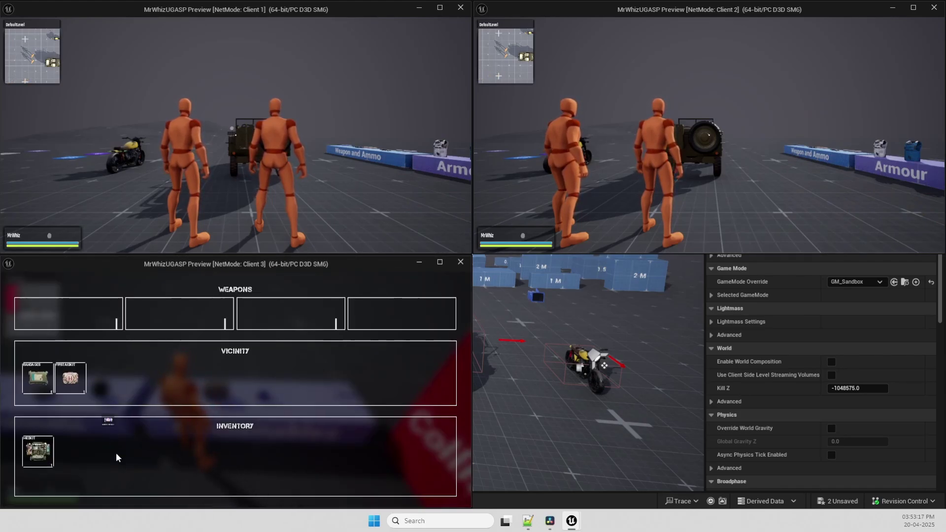
left_click(75, 392)
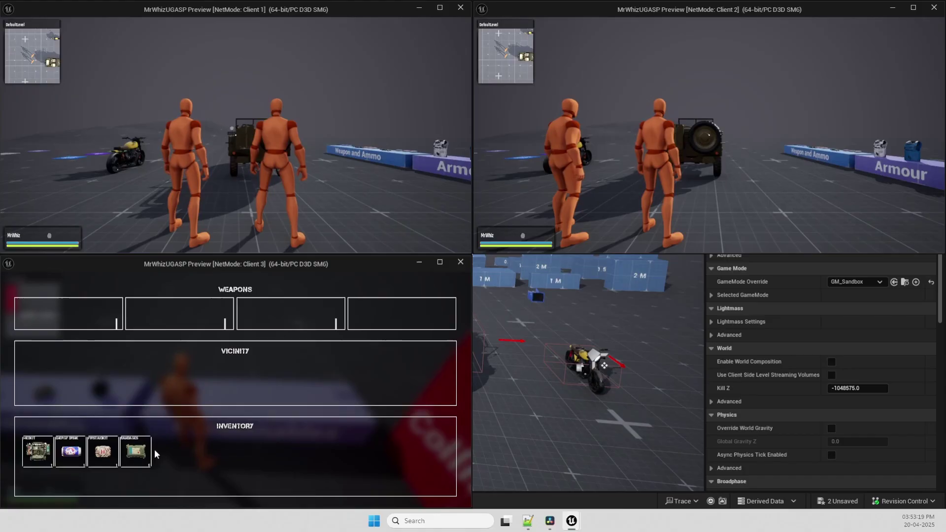
Close Client 3's inventory and run its character back along the stands to the Bags stand
key("Tab")
key("w")
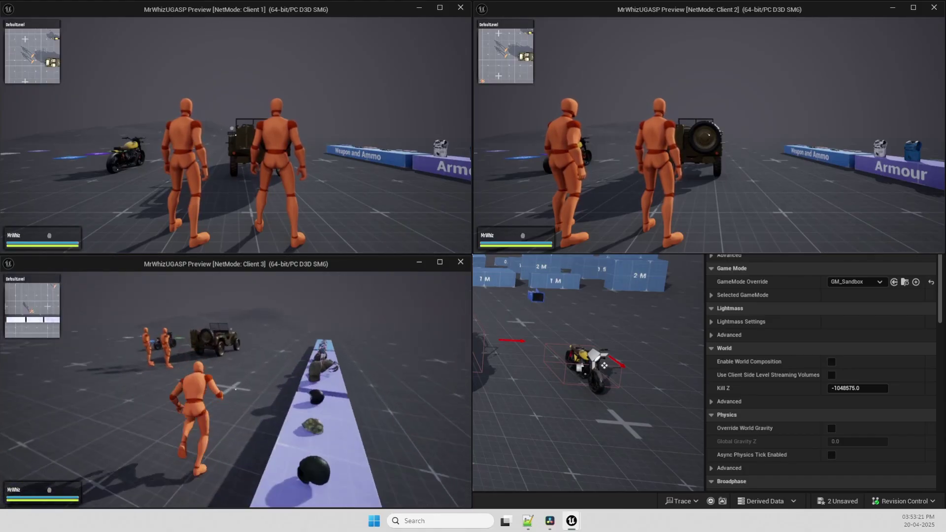
key("c")
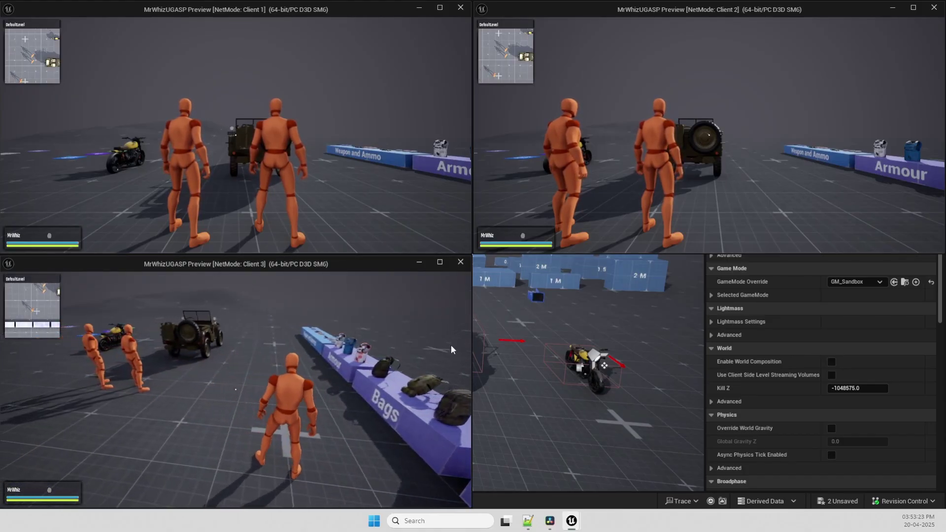
Run Client 2's character around the jeep to the yellow motorcycle, mount it, and ride a short way forward
key("w")
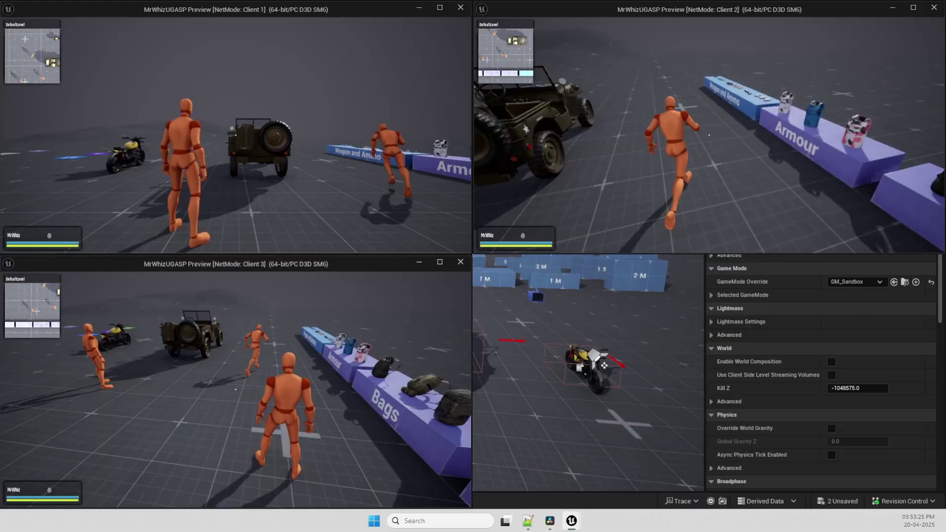
key("w")
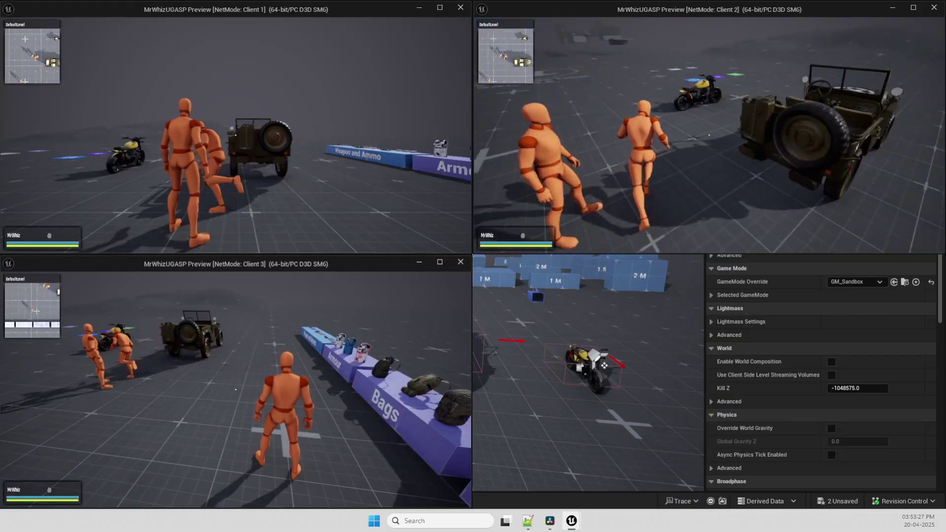
key("w")
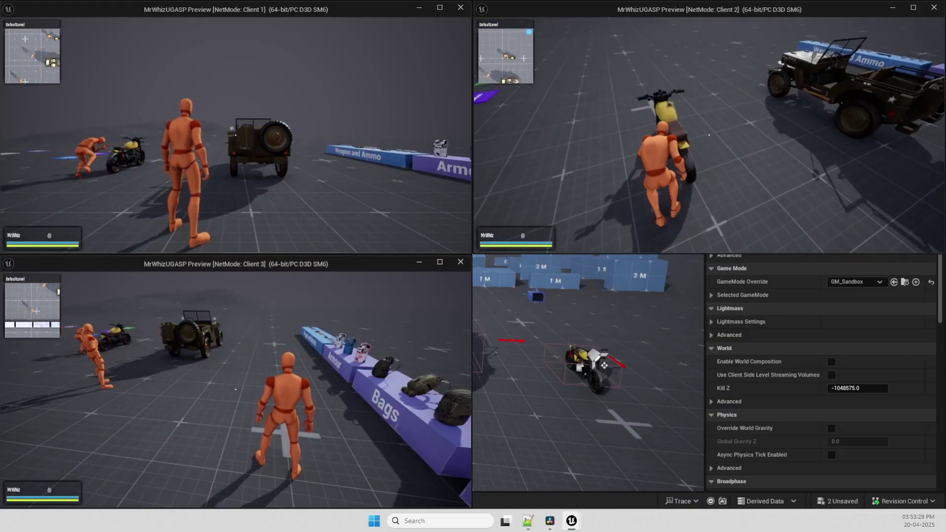
key("w")
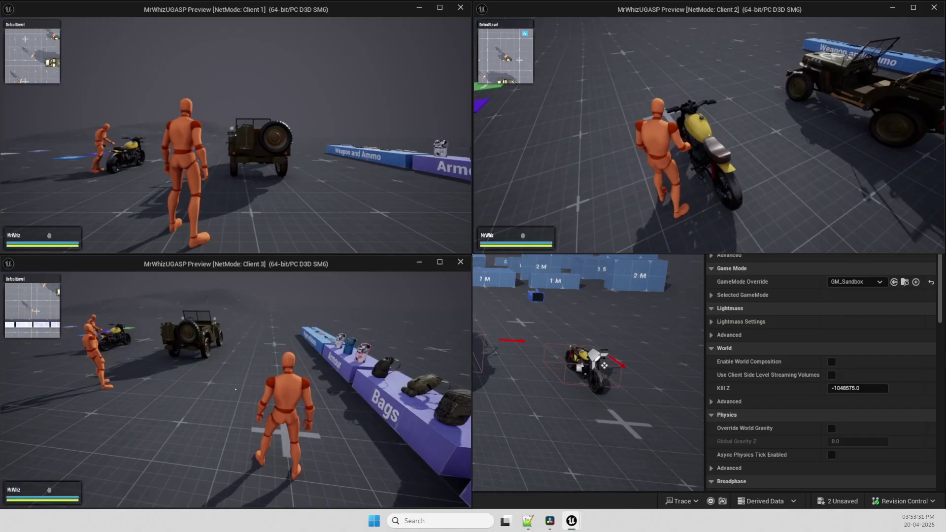
key("f")
key("w")
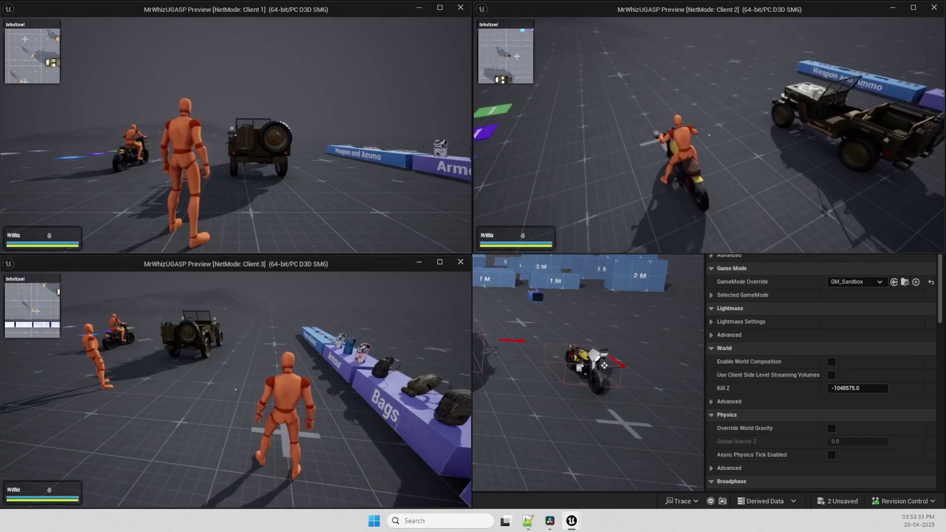
key("w")
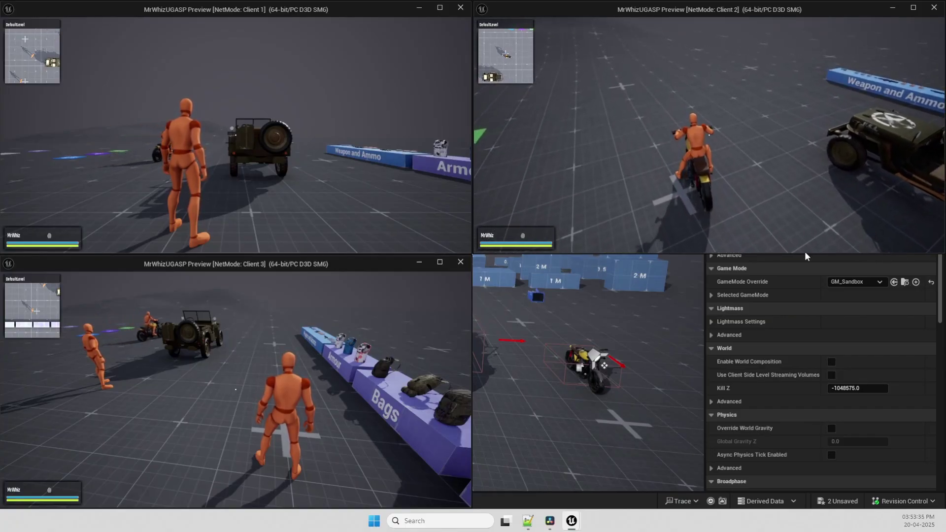
Run Client 1's character to the motorcycle and board it as the passenger behind Client 2
left_click(359, 178)
key("w")
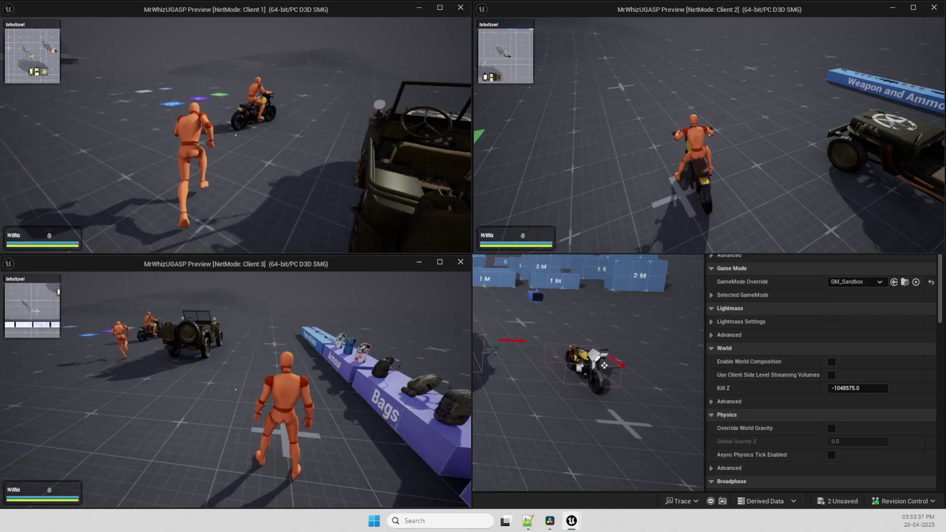
key("e")
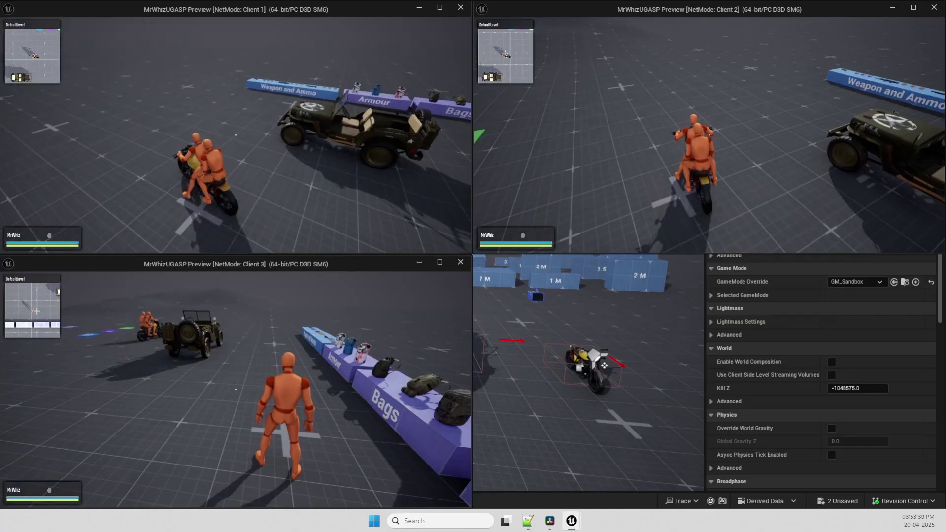
Ride the motorcycle as Client 2 with the passenger aboard, past the Weapon and Ammo stand onto the open floor, and stop
key("shift+F1")
left_click(805, 166)
key("w")
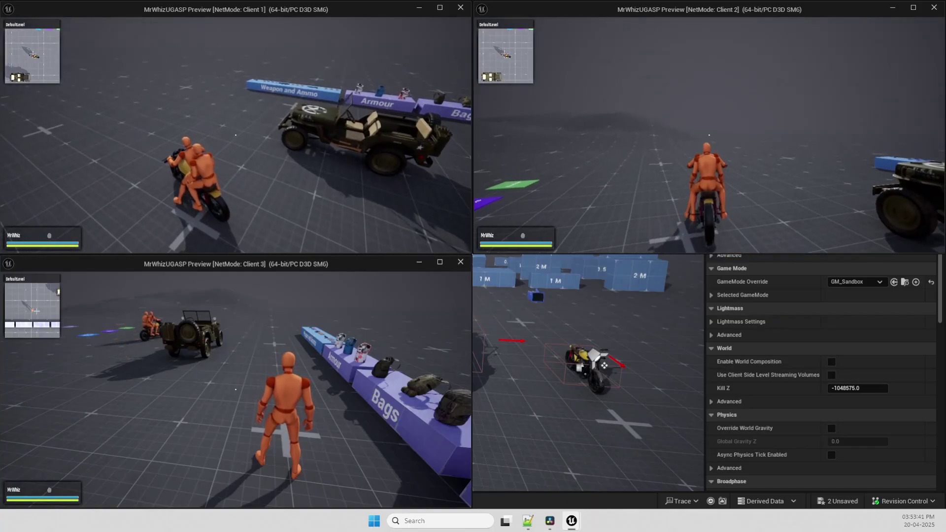
key("d")
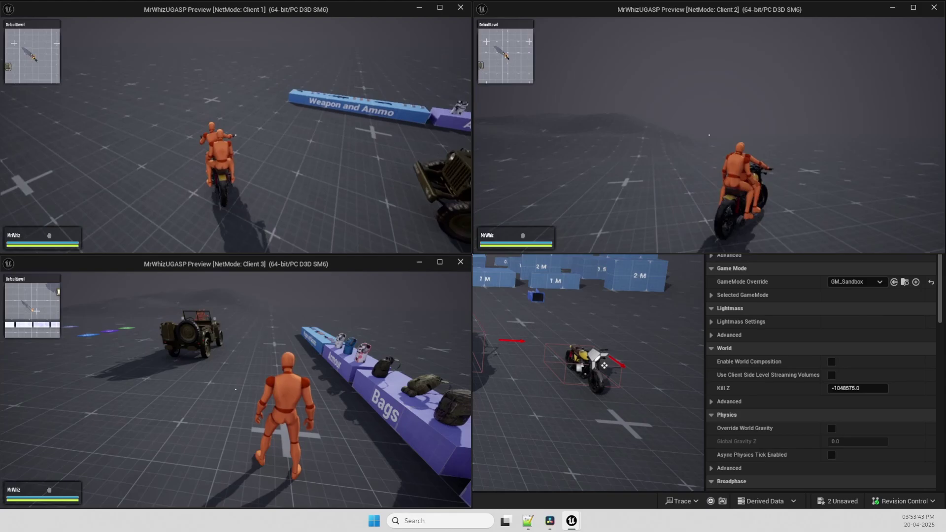
key("a")
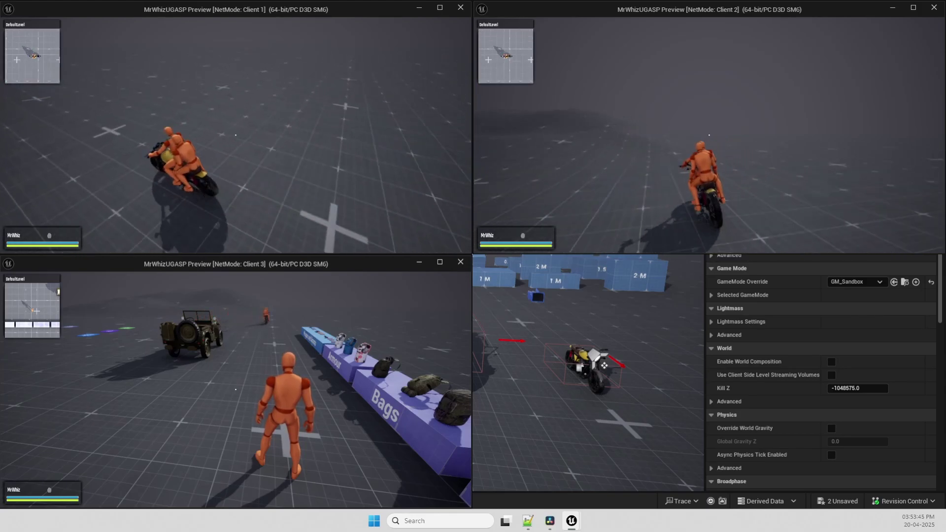
key("a")
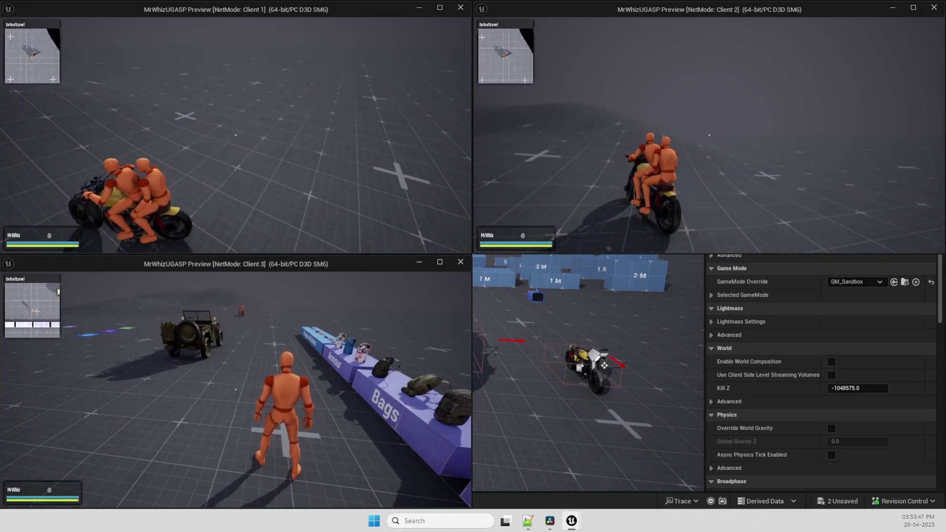
key("w")
key("w")
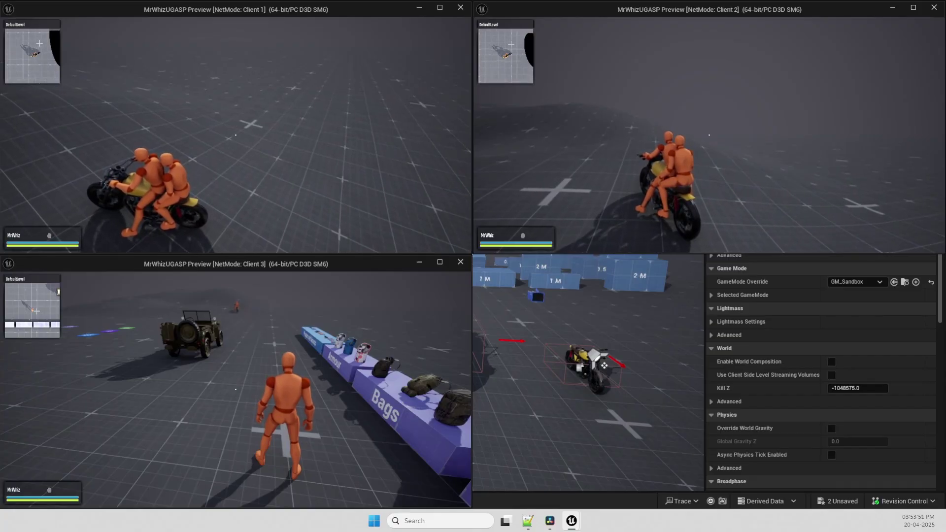
Get both riders off the motorcycle, and open and close Client 2's inventory
key("f")
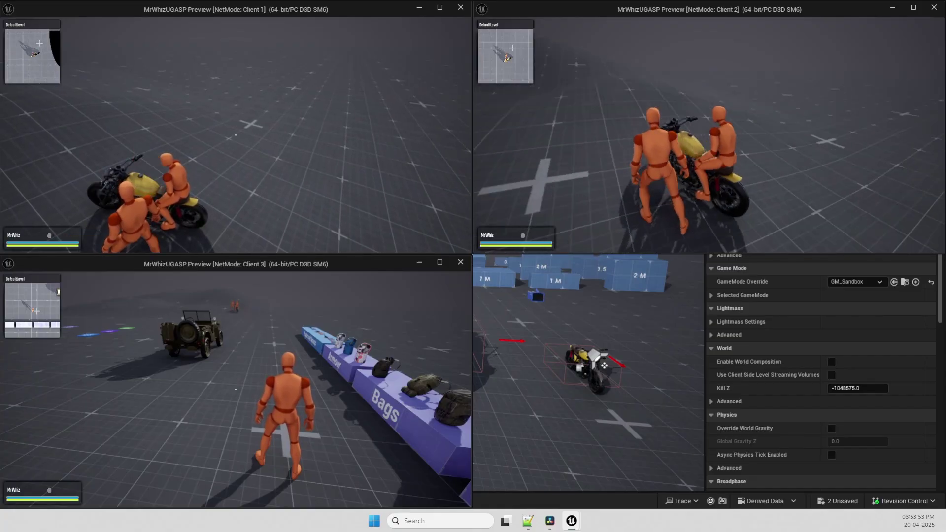
key("Tab")
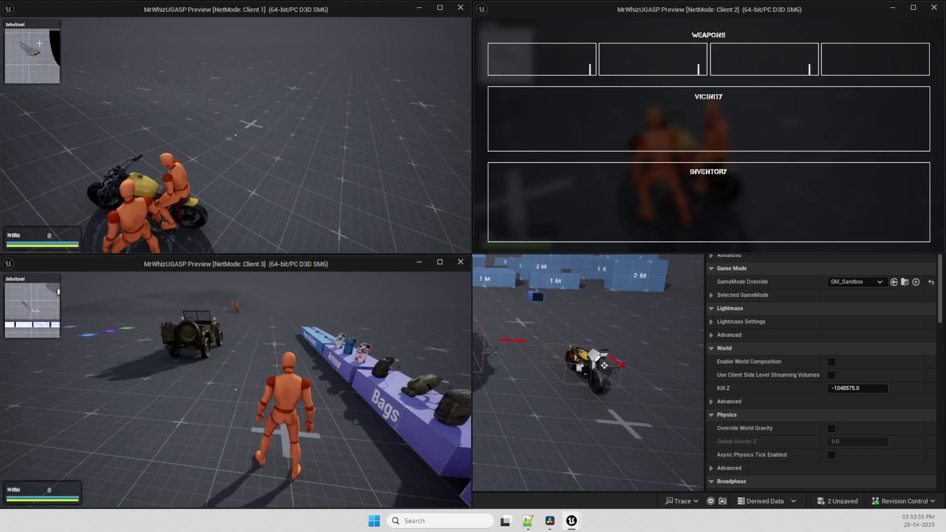
key("Tab")
key("Tab")
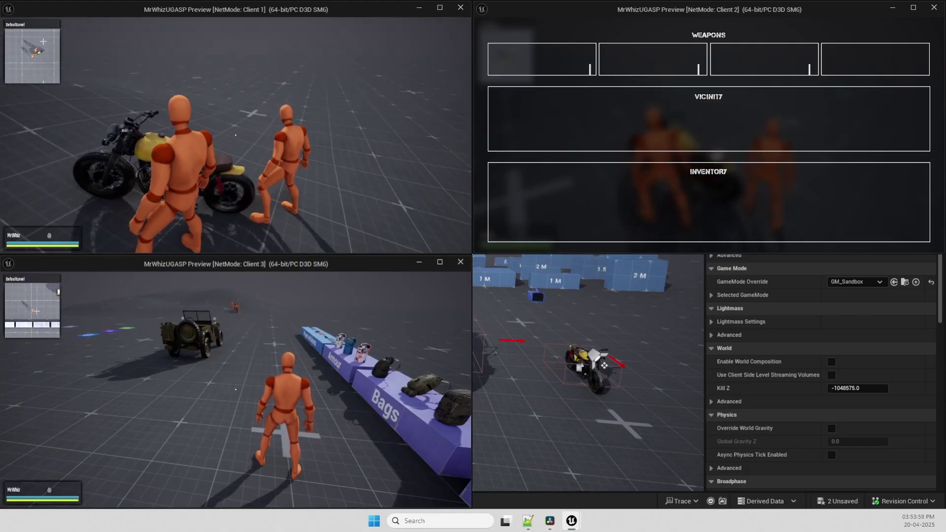
key("shift+F1")
key("Tab")
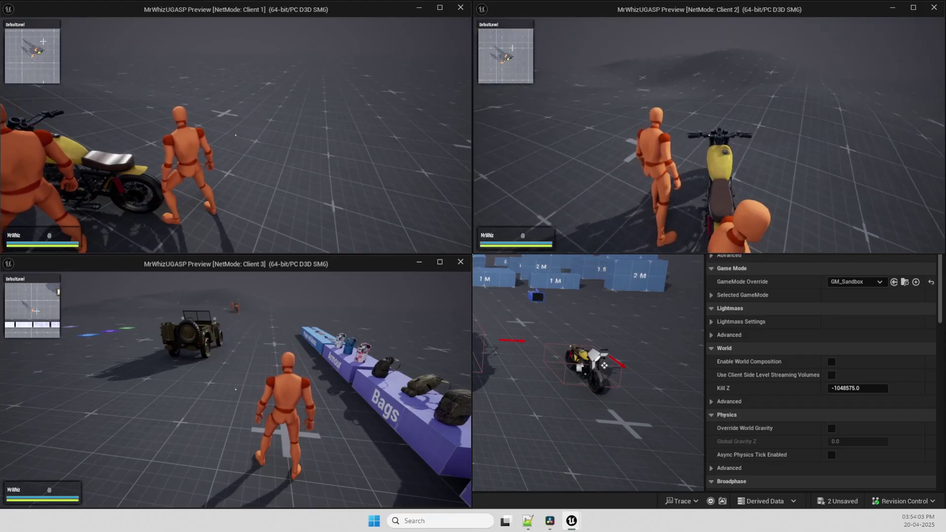
Run Client 3's character from the Bags stand to the jeep and get into the driver's seat
left_click(445, 298)
key("w")
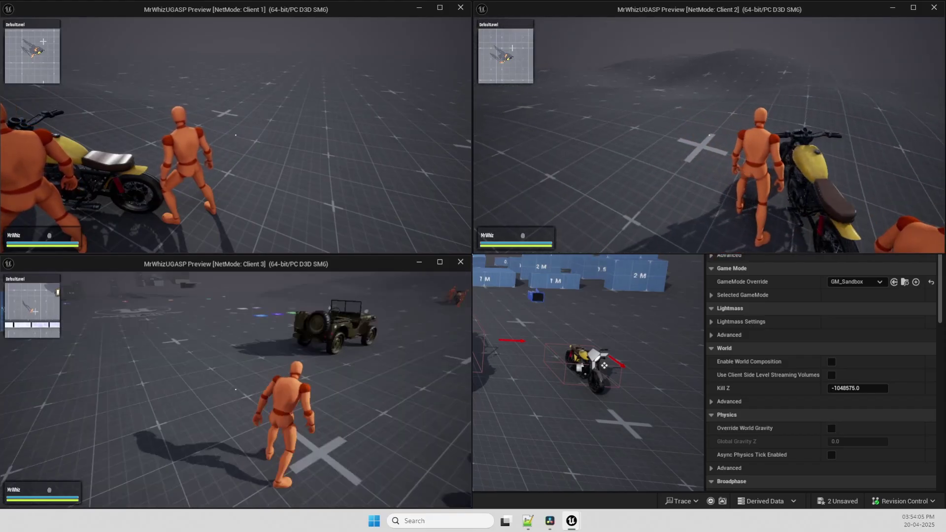
key("w")
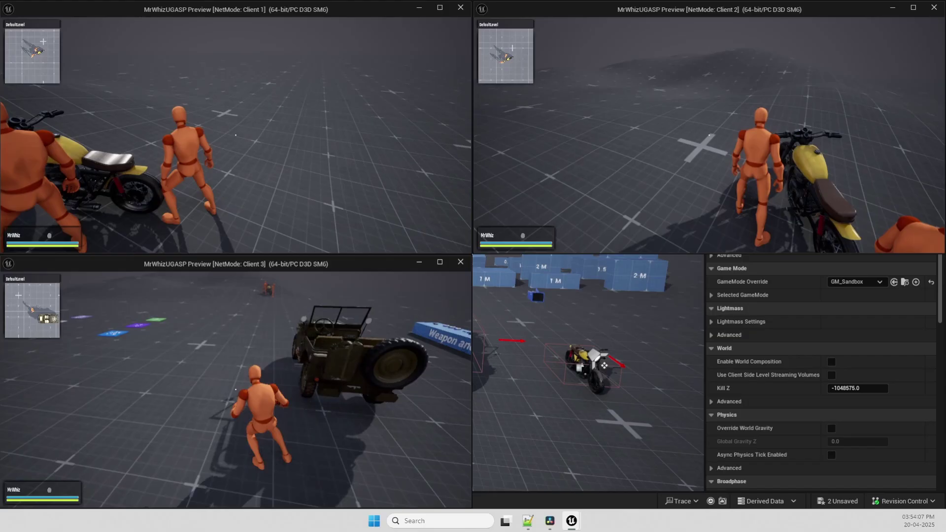
key("w")
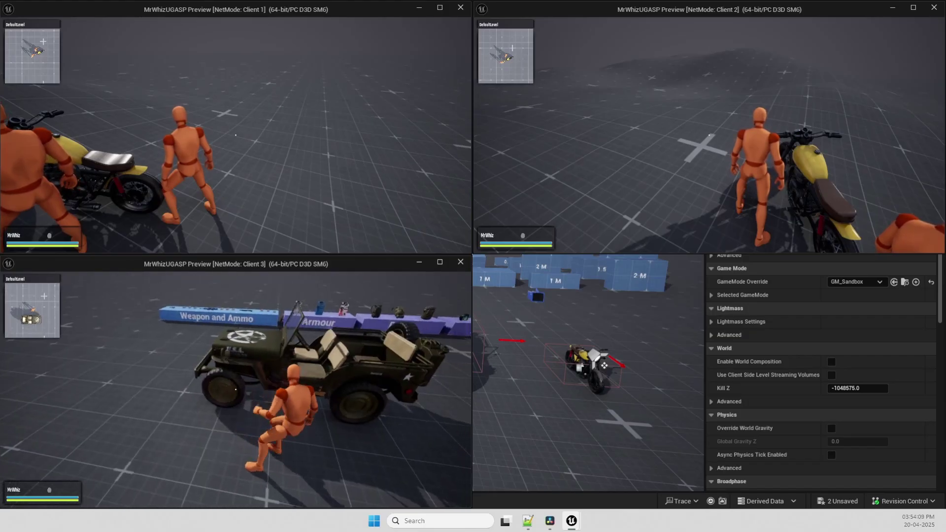
key("e")
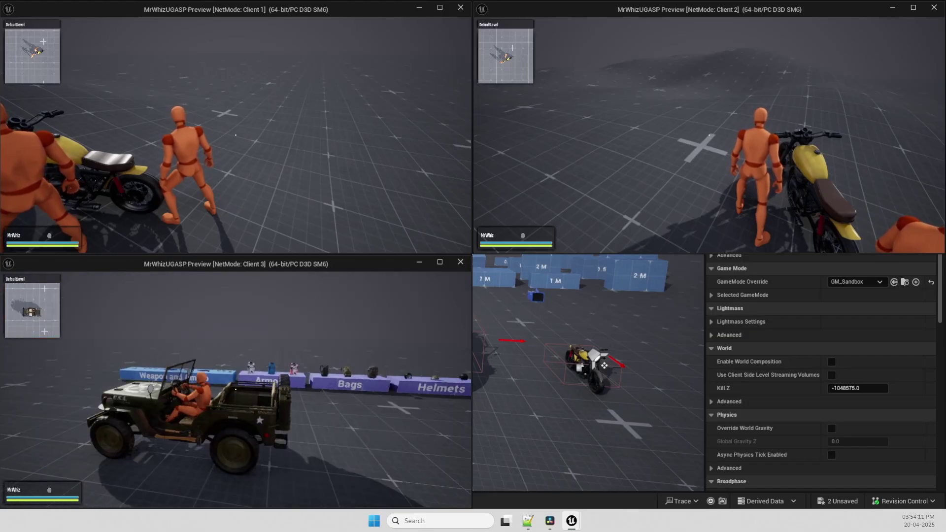
Drive the jeep as Client 3 across the floor and stop beside the motorcycle and the other two players
key("w")
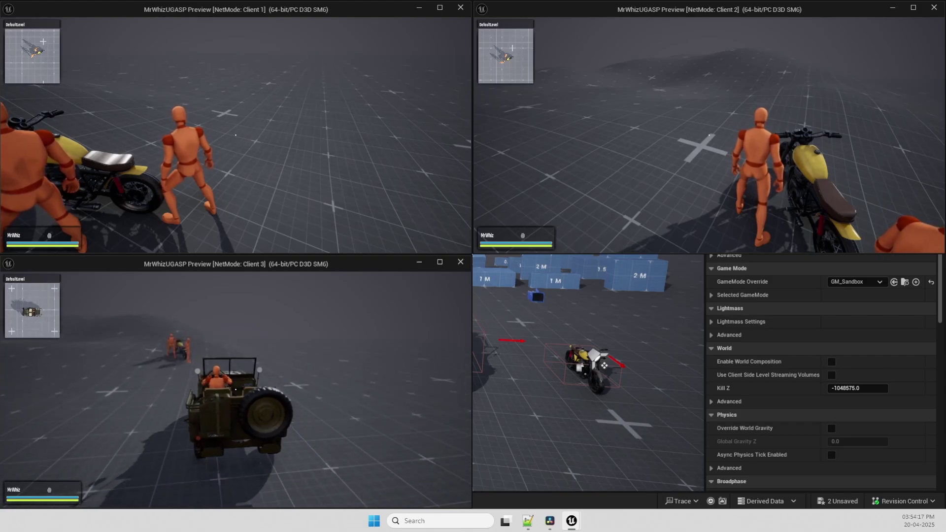
key("w")
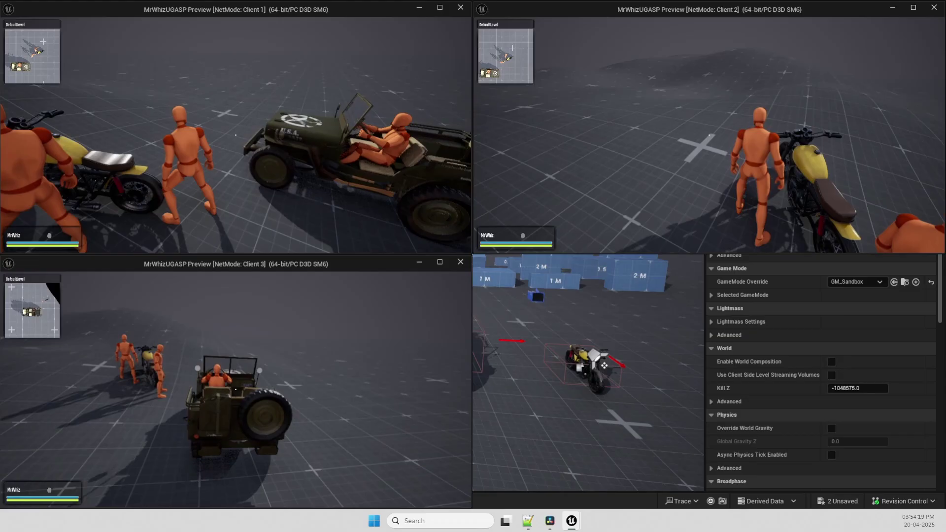
key("w")
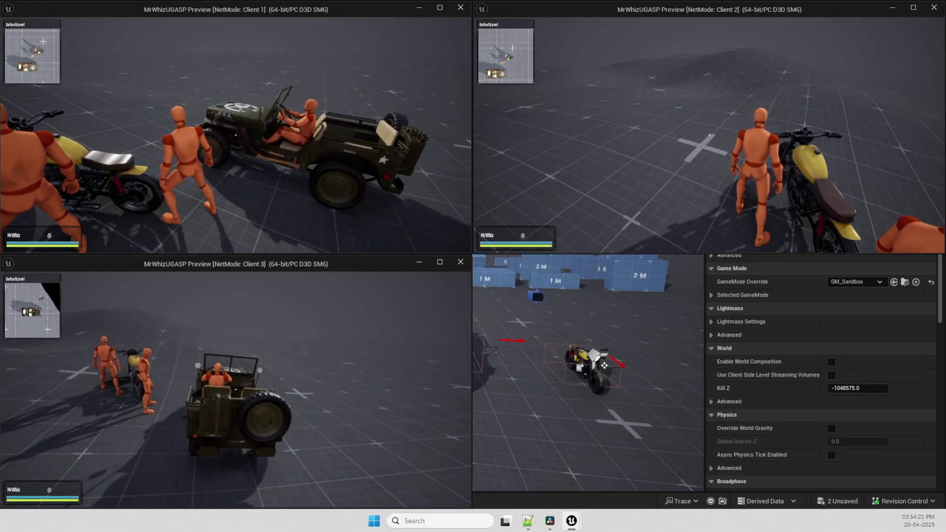
Move Client 1's character to the jeep and board it in the seat beside the driver
key("shift+F1")
left_click(345, 188)
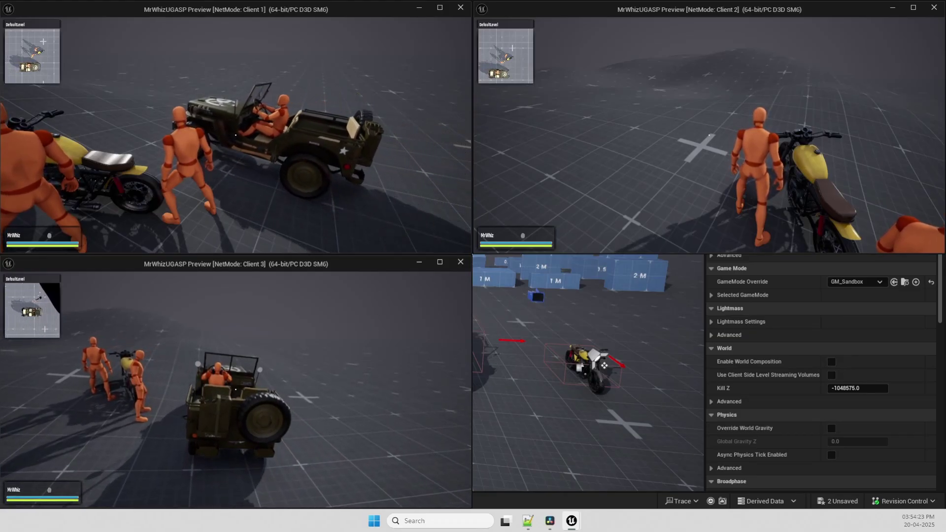
key("w")
key("e")
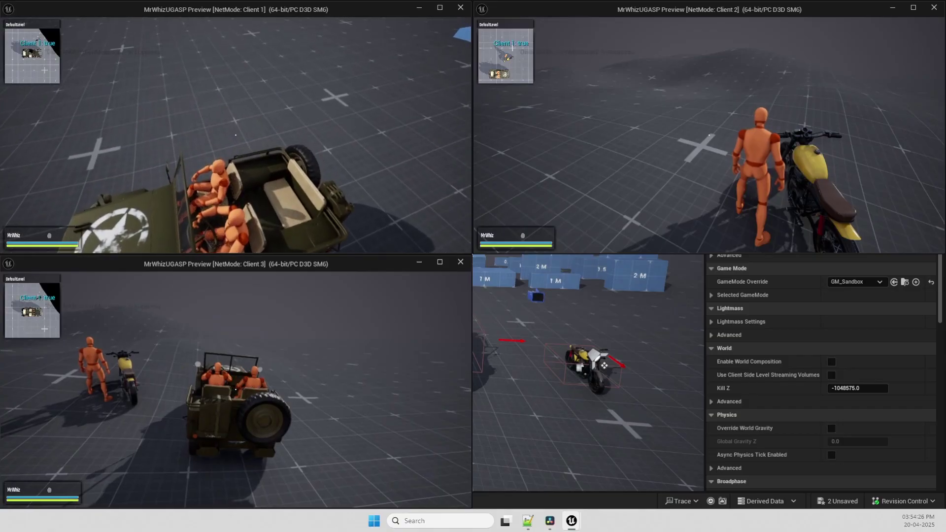
Run Client 2's character around the jeep into its back seat, and drive all three players to the block course as Client 3
key("w")
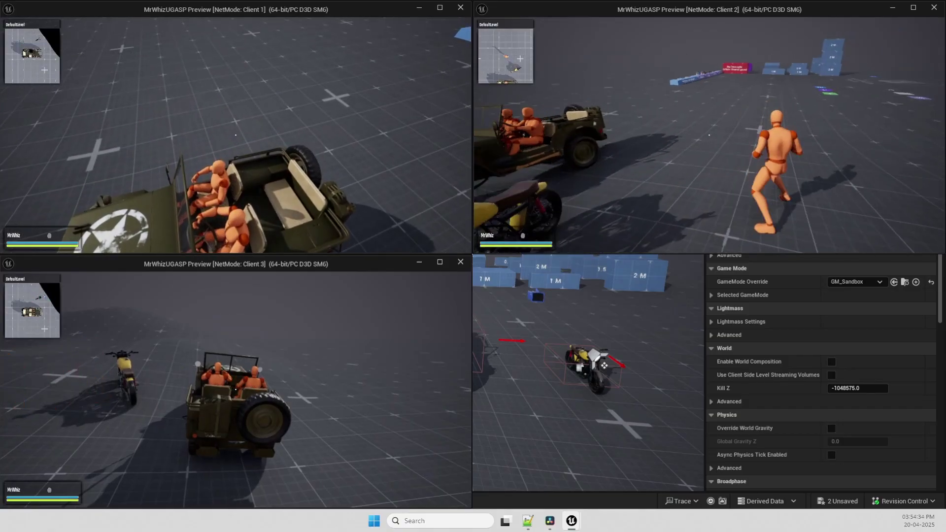
key("w")
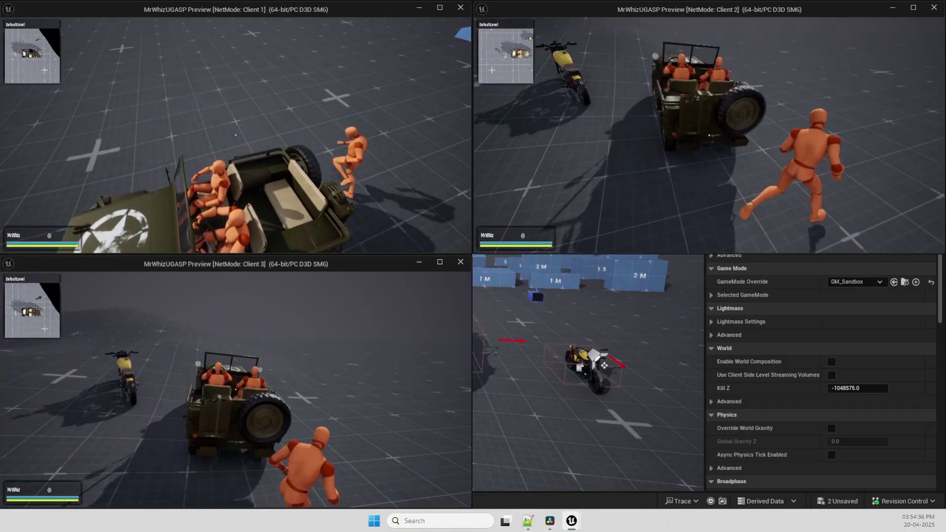
key("w")
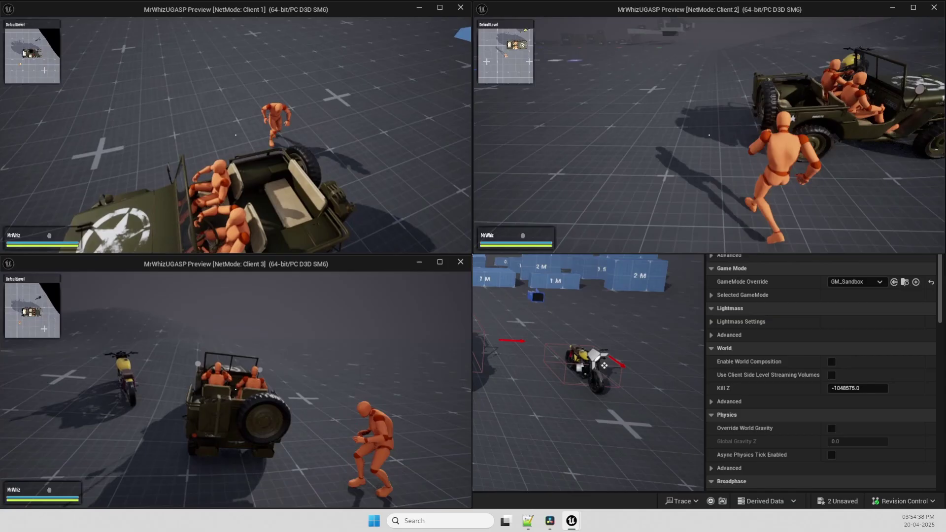
key("w")
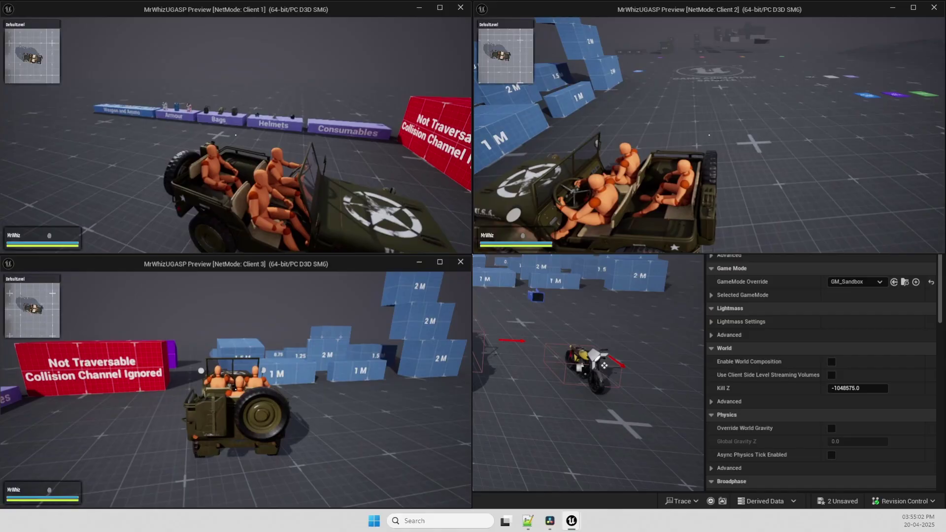
Get the characters of Client 3, Client 2 and Client 1 out of the parked jeep
key("f")
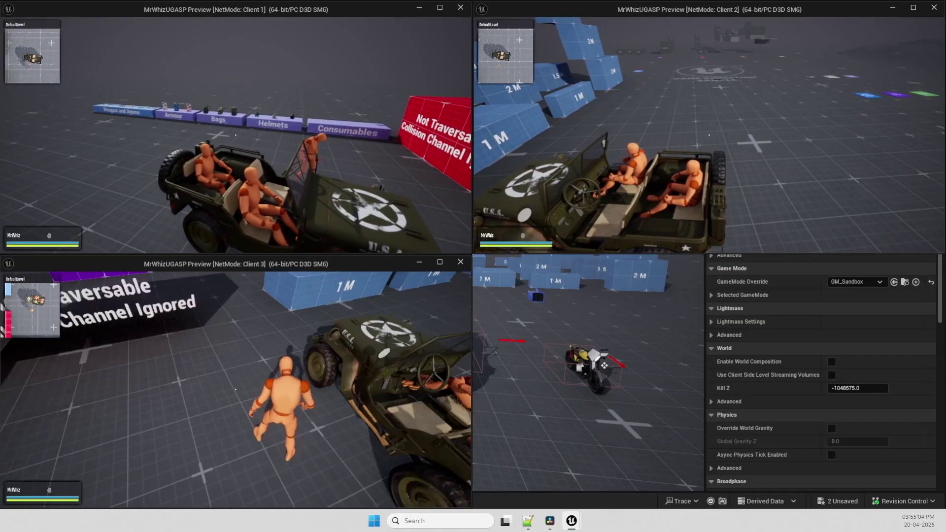
key("shift+F1")
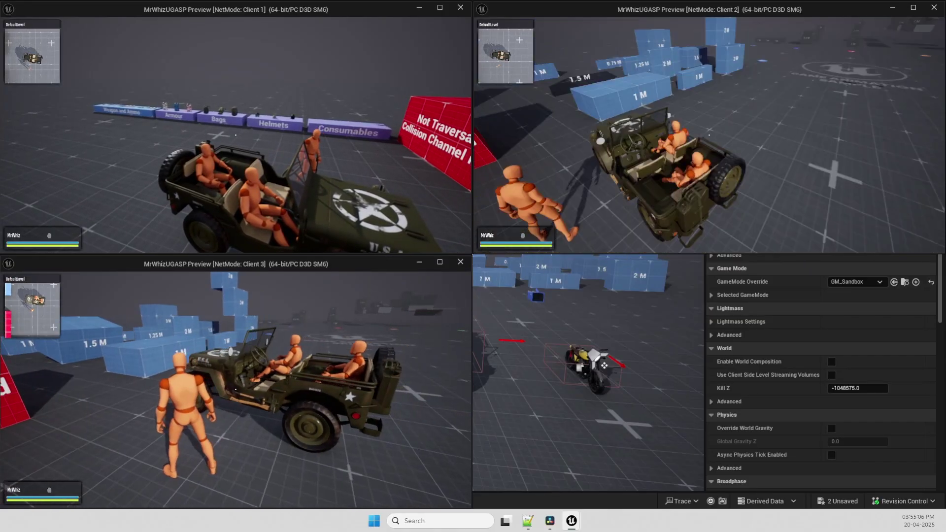
key("shift+F1")
left_click(439, 203)
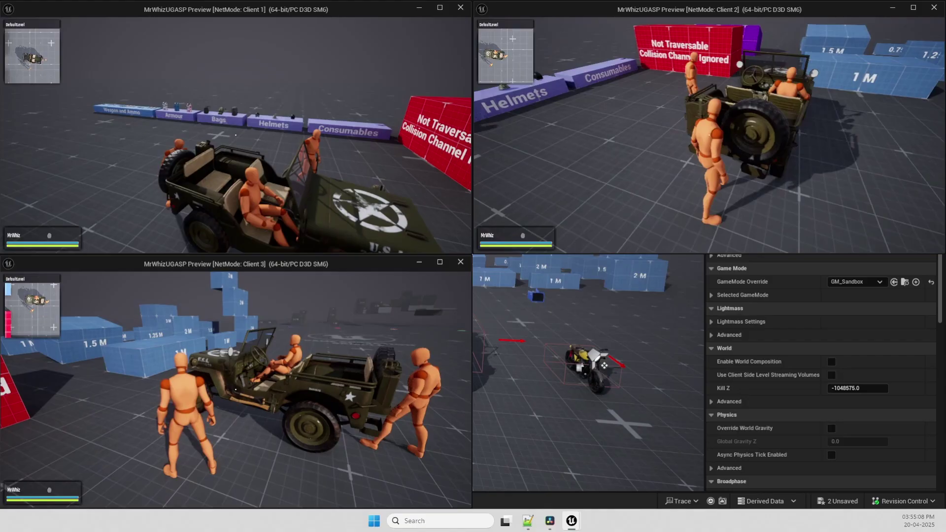
key("f")
Open and close Client 1's inventory, and run the character to the Weapon and Ammo stand to equip the K2 rifle
key("w")
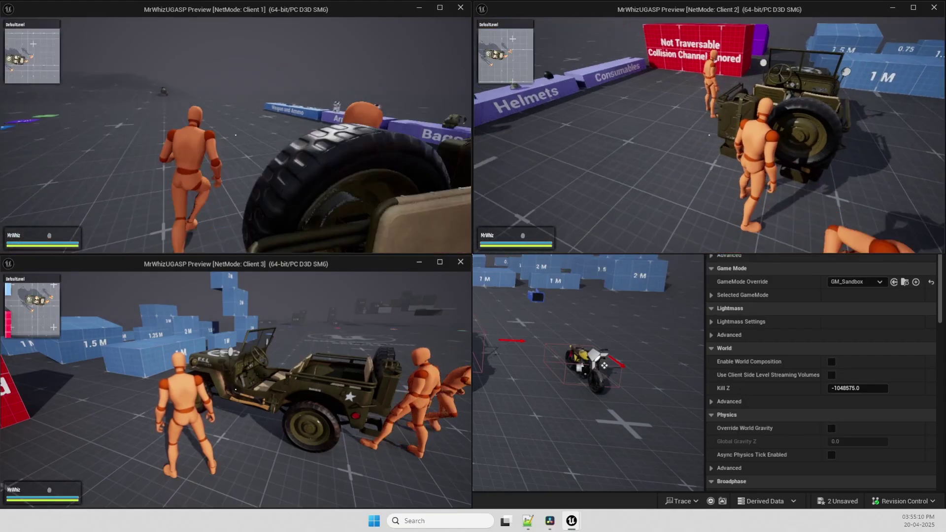
key("Tab")
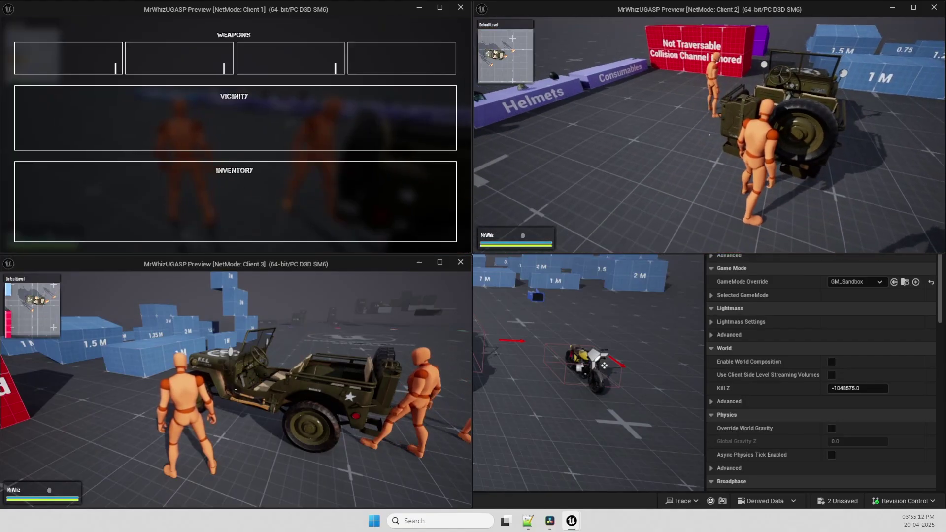
key("Tab")
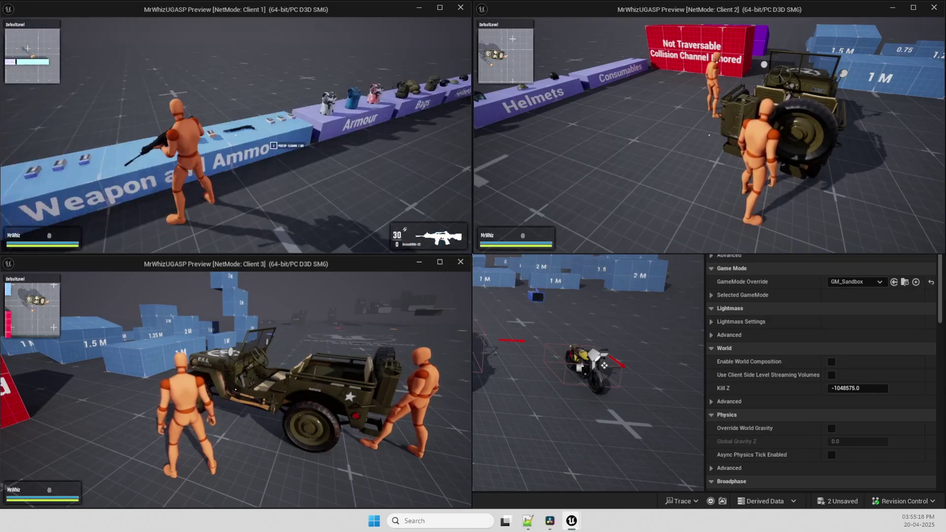
Run Client 1's armed character back toward the jeep and aim the rifle at the other two players
key("w")
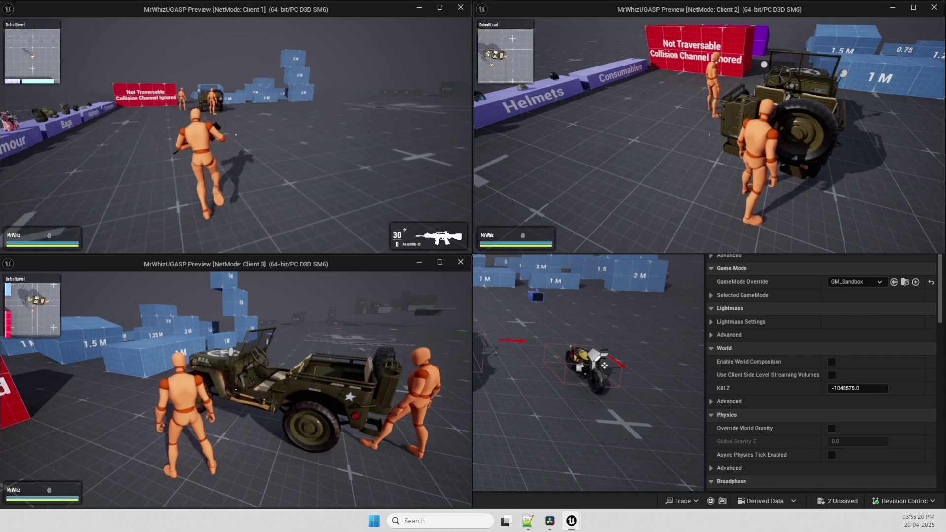
key("w")
key("w")
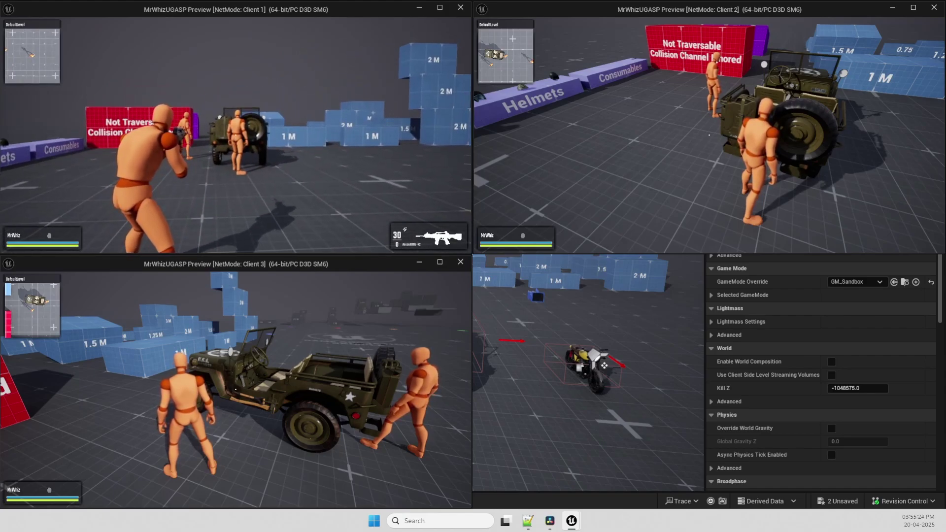
key("Tab")
key("Tab")
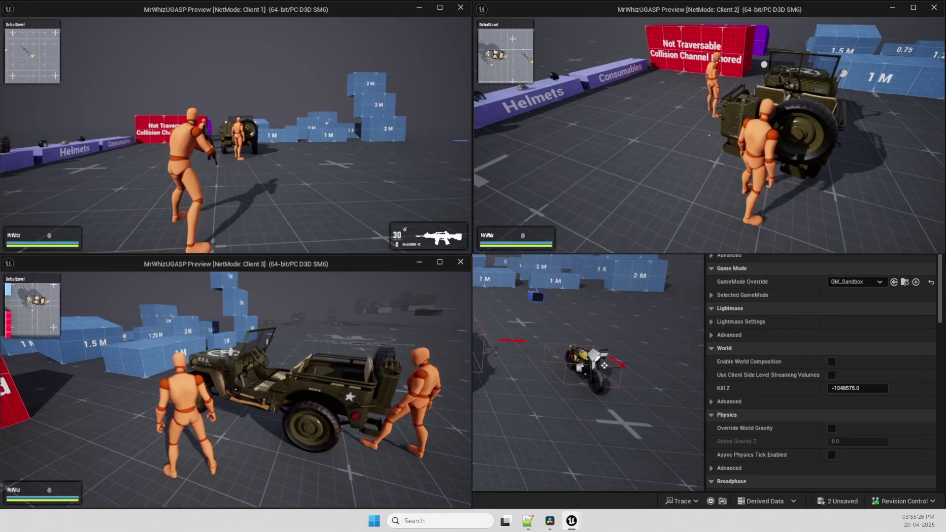
Fire Client 1's rifle in short bursts at the other two players standing by the jeep
key("w")
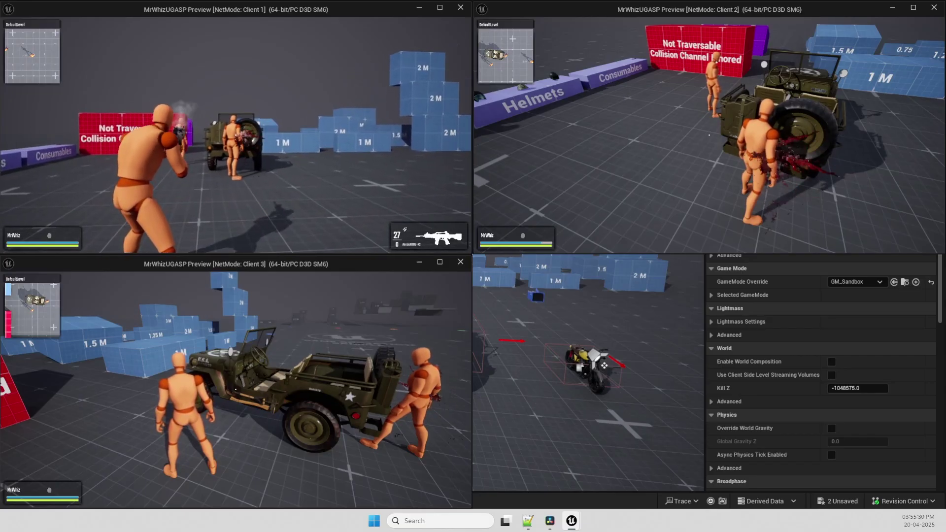
left_click(235, 135)
left_click(236, 135)
left_click(236, 135)
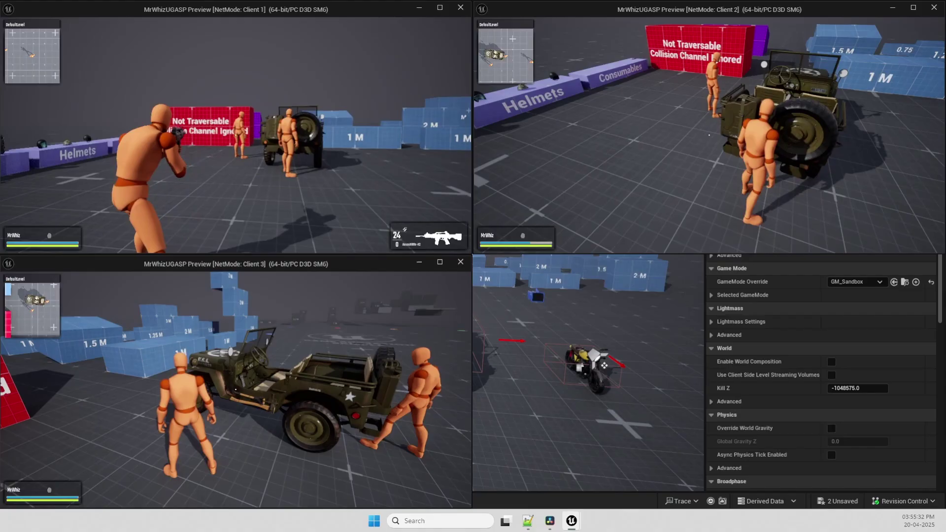
key("w")
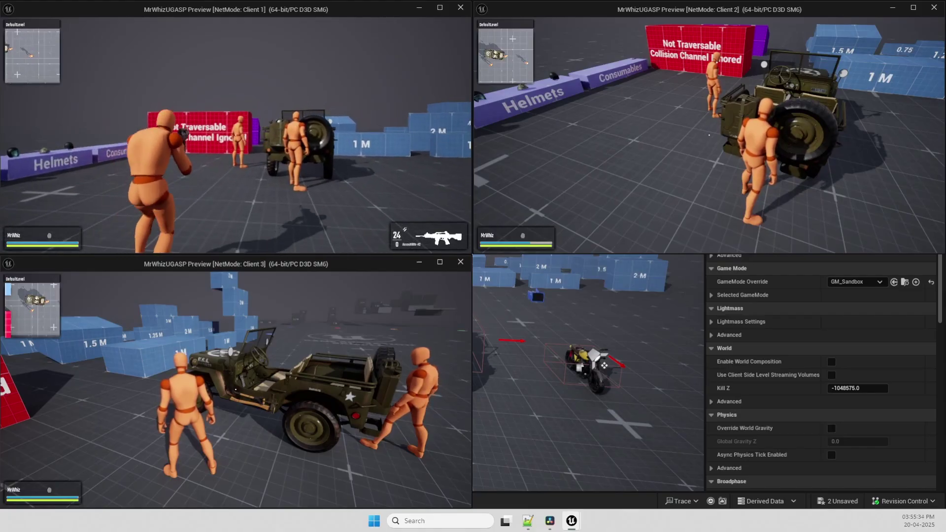
left_click(236, 135)
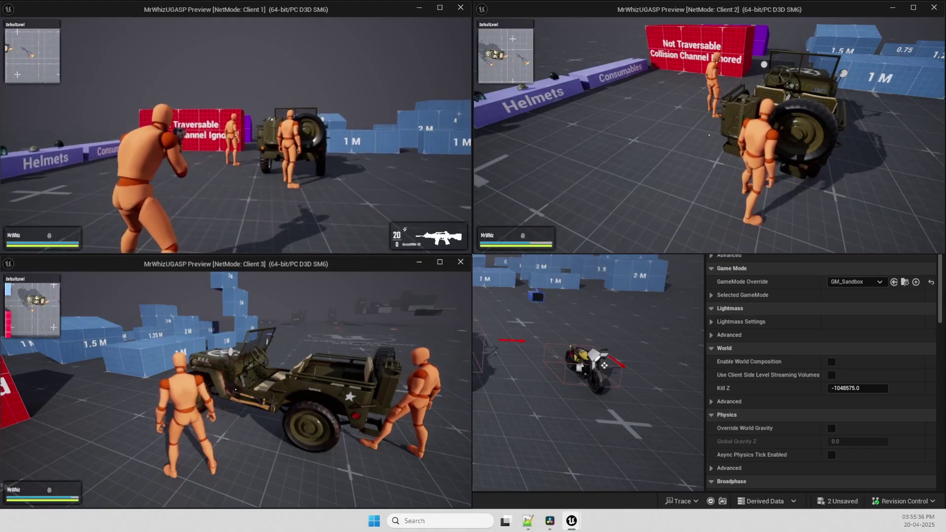
left_click(236, 135)
key("shift+F1")
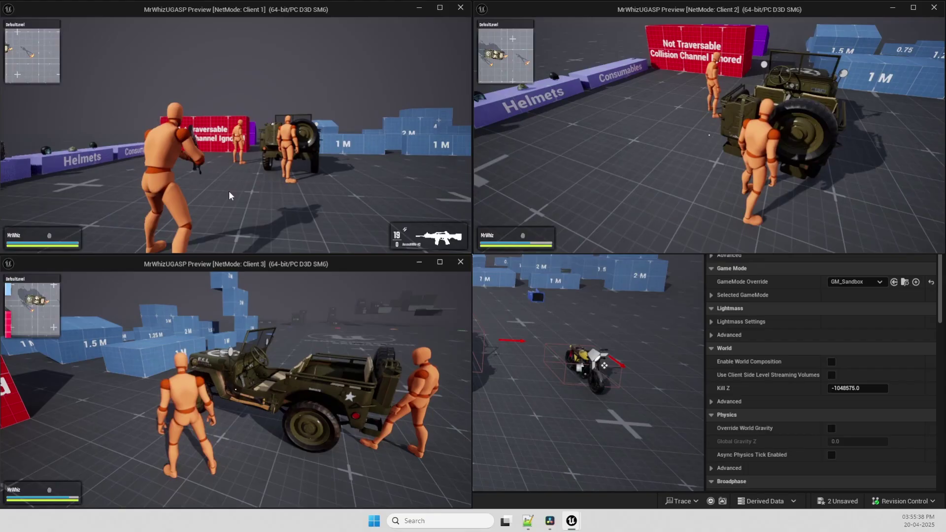
Move Client 2's character from the jeep to beside the armed Client 1 character, and open and close Client 2's inventory
left_click(612, 162)
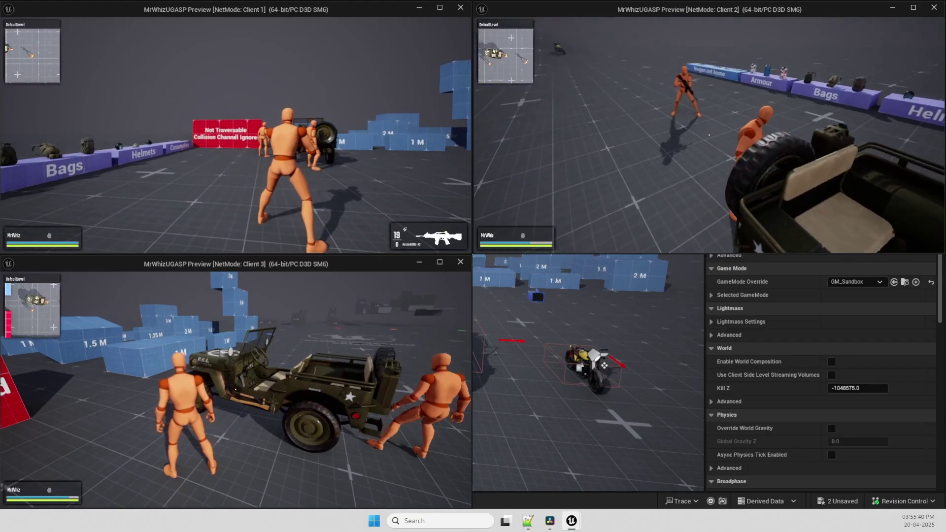
key("Tab")
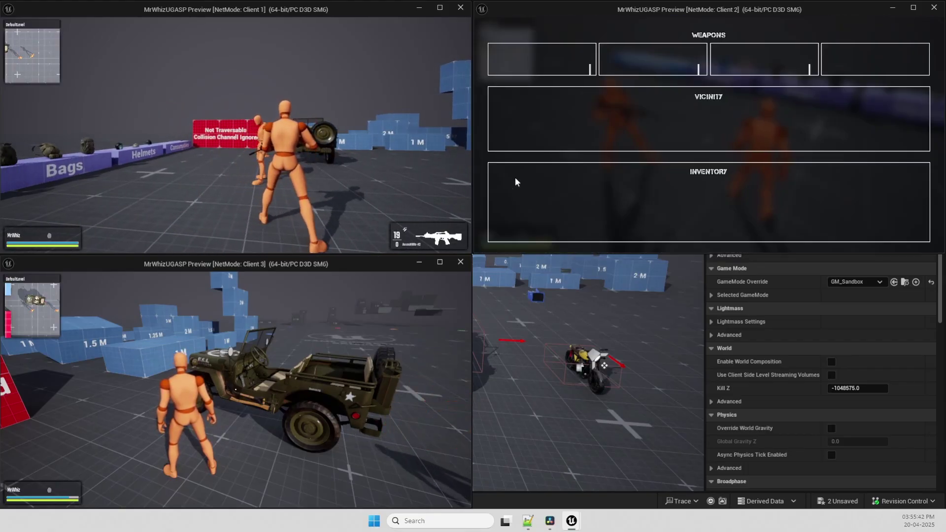
key("Tab")
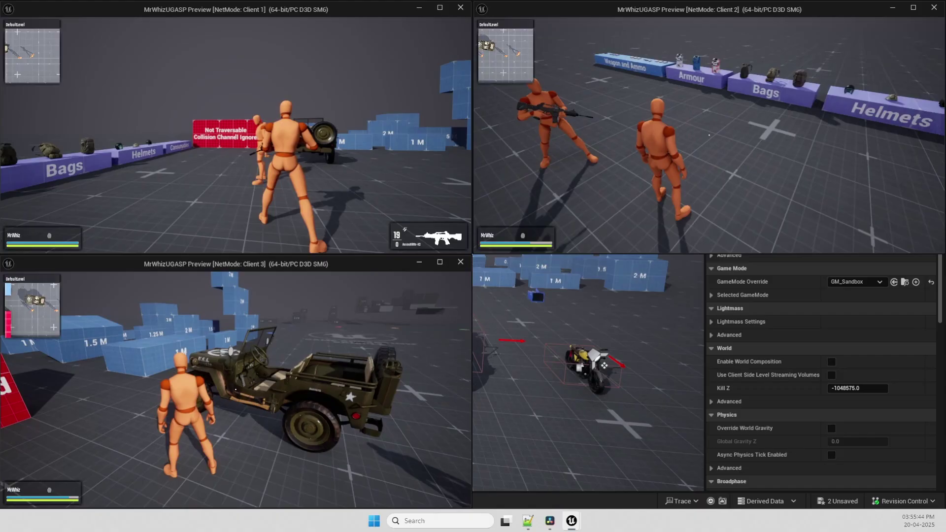
Check Client 3's inventory away from the jeep and send the chat message "Hello" from that client
key("Tab")
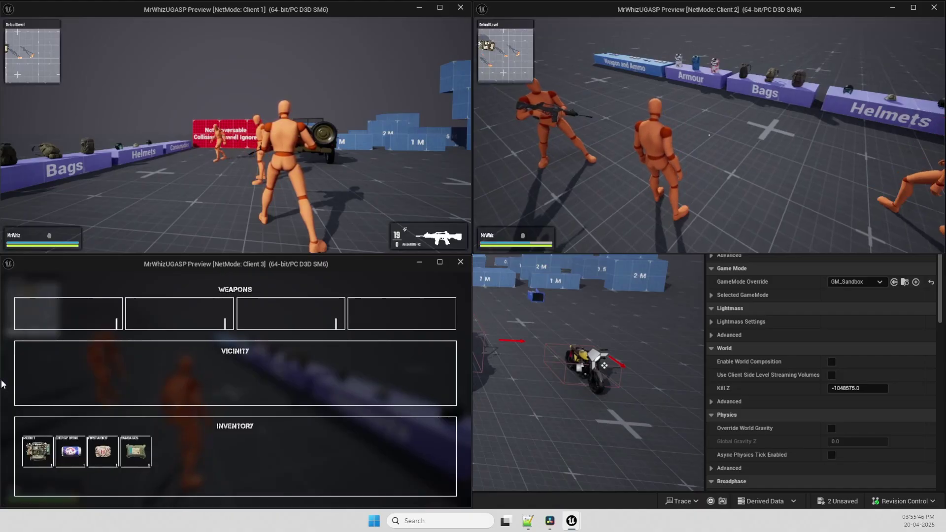
key("Tab")
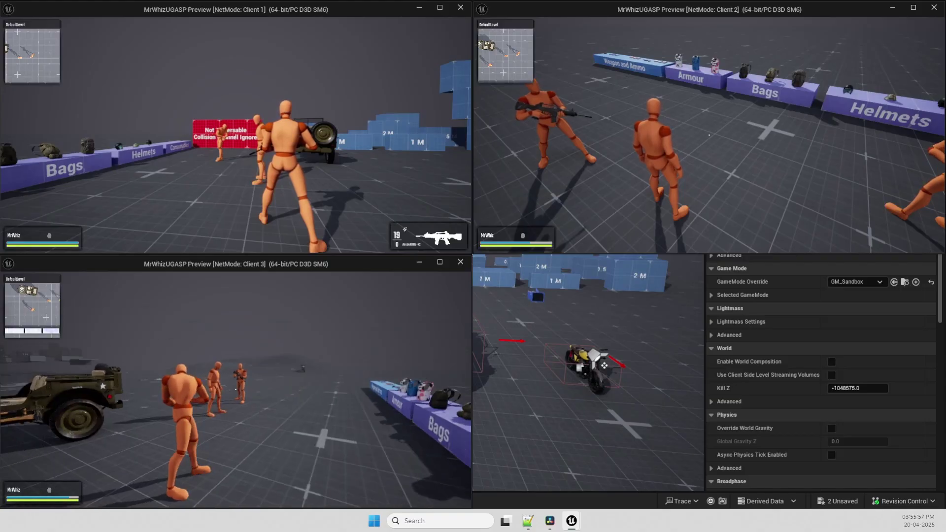
key("w")
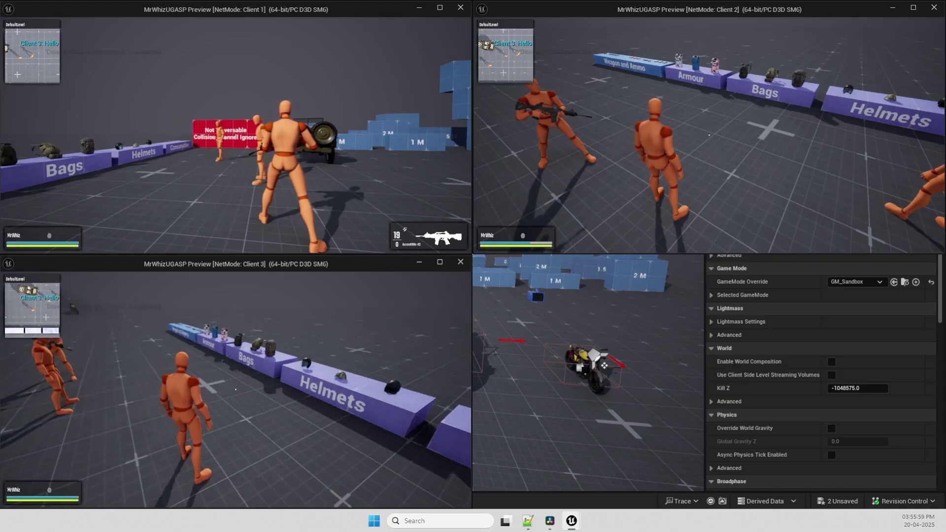
Bring Client 1's character near the Armour stand, aim the rifle at Client 3's character and shoot it dead
key("q")
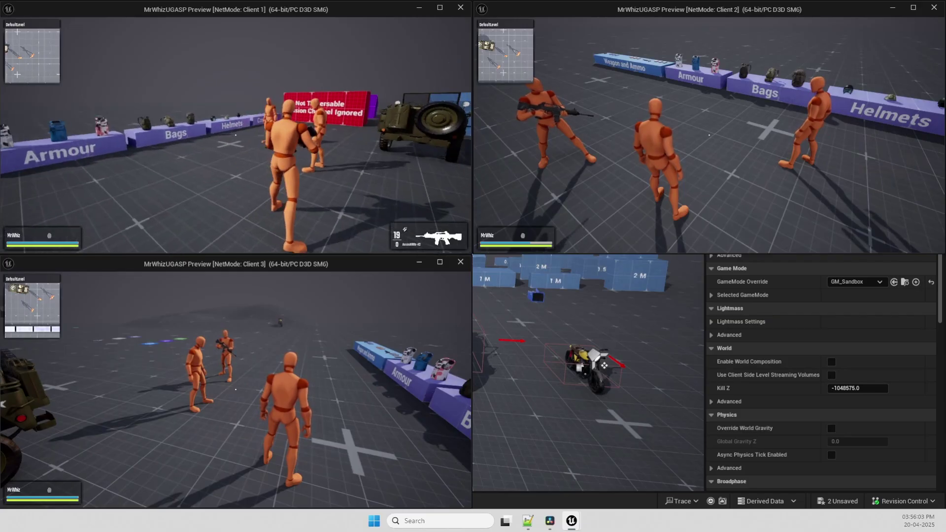
key("q")
key("a")
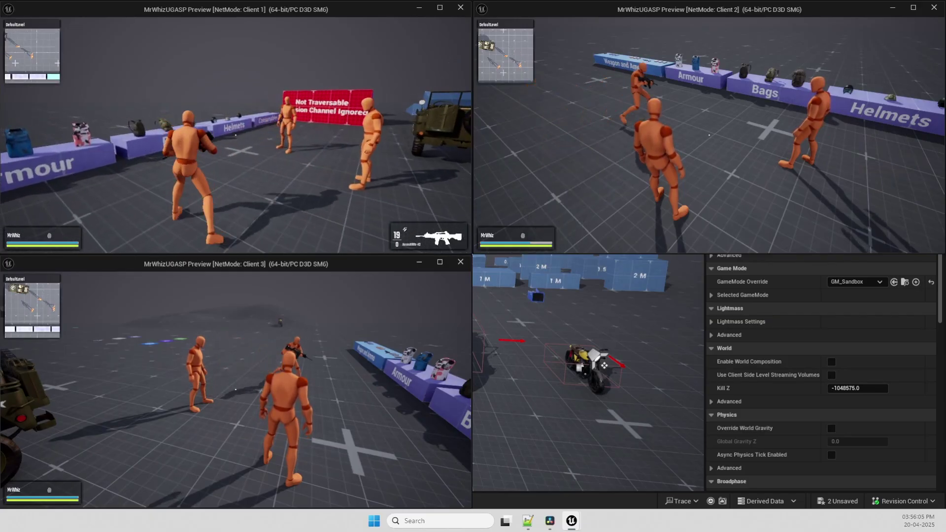
right_click(236, 135)
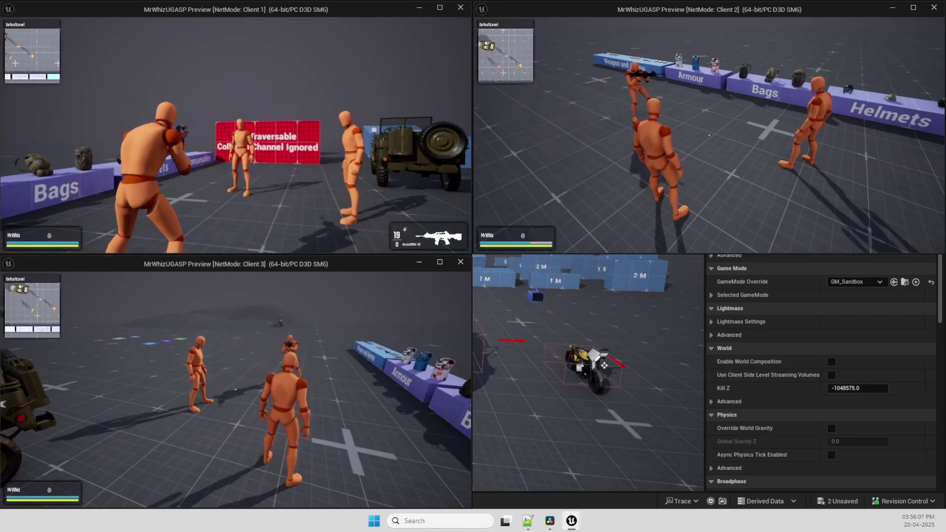
left_click(236, 135)
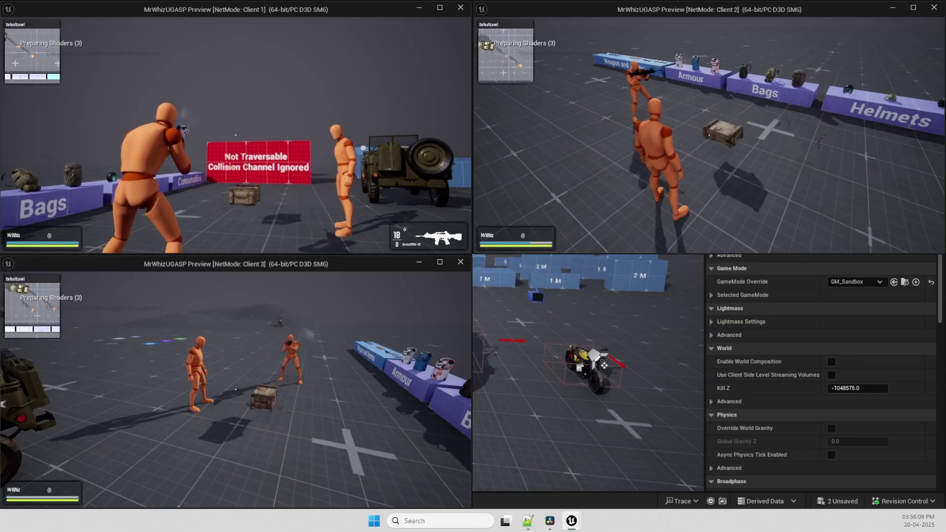
key("shift+F1")
Walk Client 1's character to the dropped crate and transfer items from its loot into the inventory, leaving the bandages
key("w")
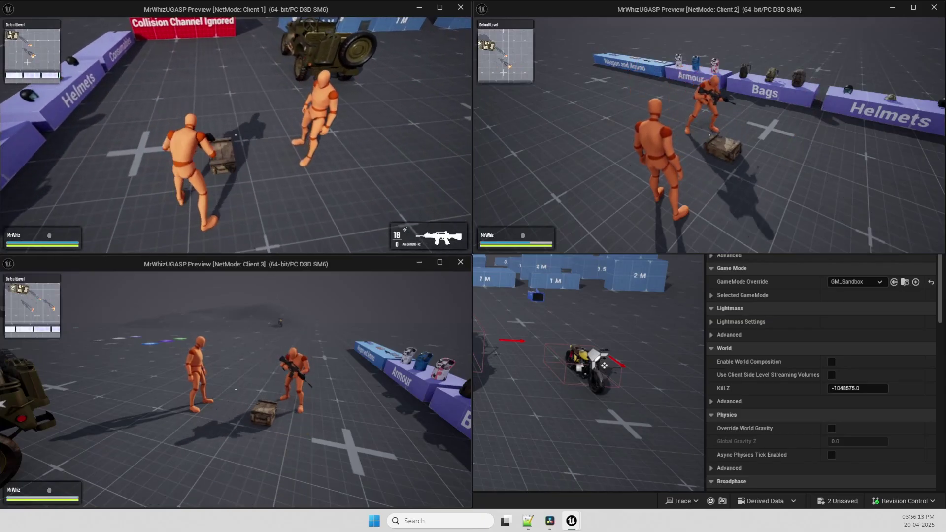
key("Tab")
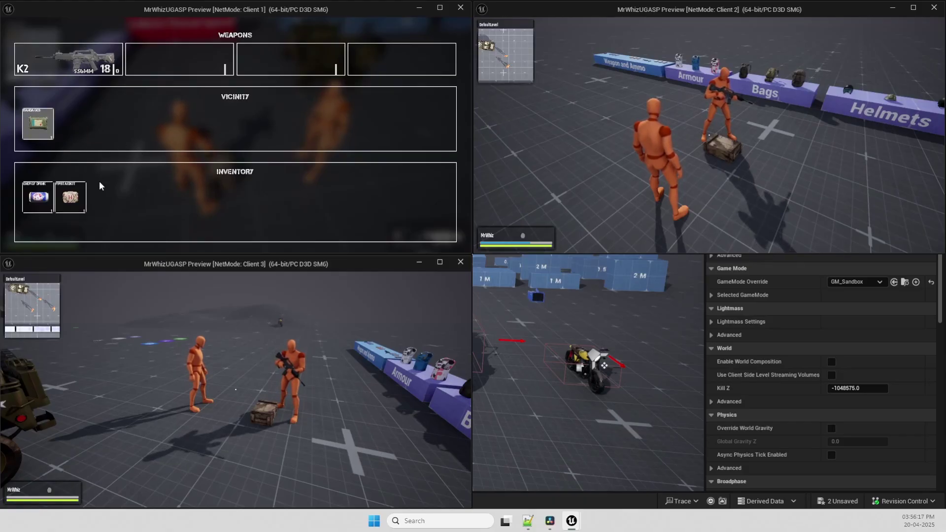
key("Tab")
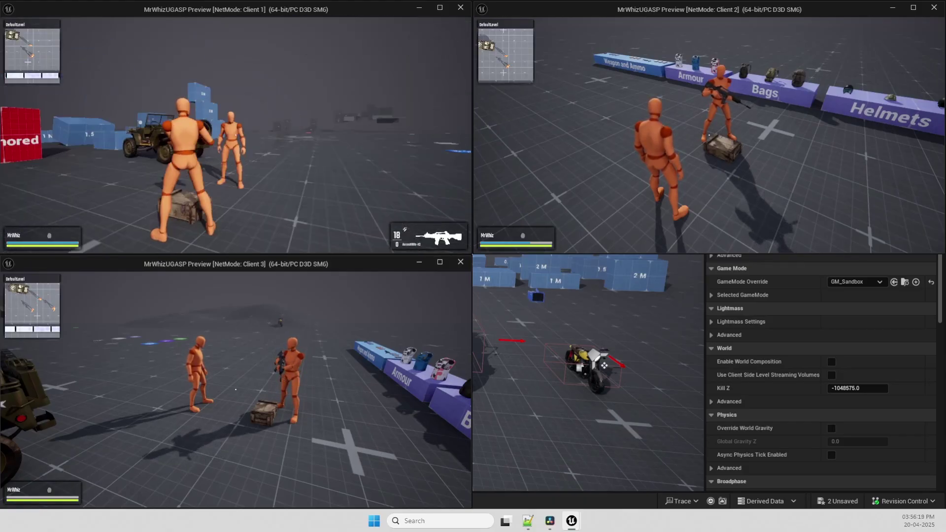
Walk Client 1's character away from the loot crate and back toward it past the Armour and Bags stands
key("a")
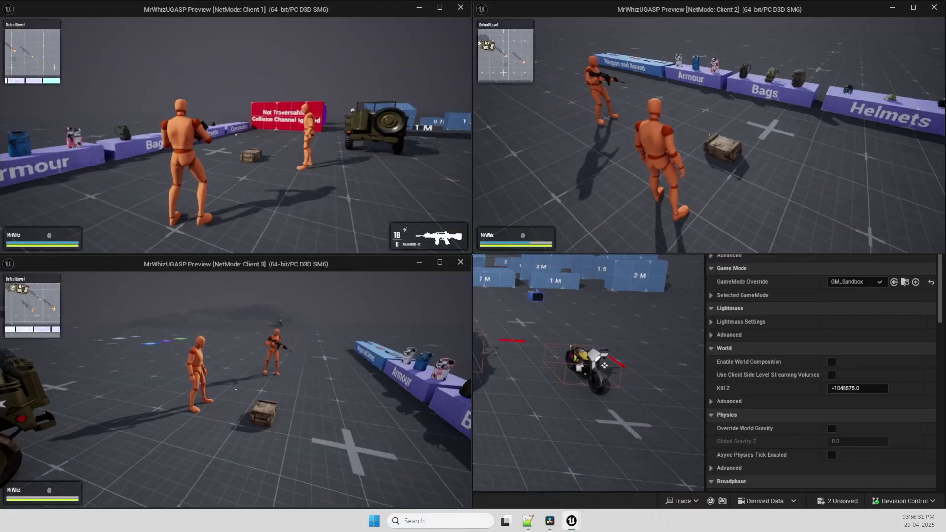
key("w")
key("a")
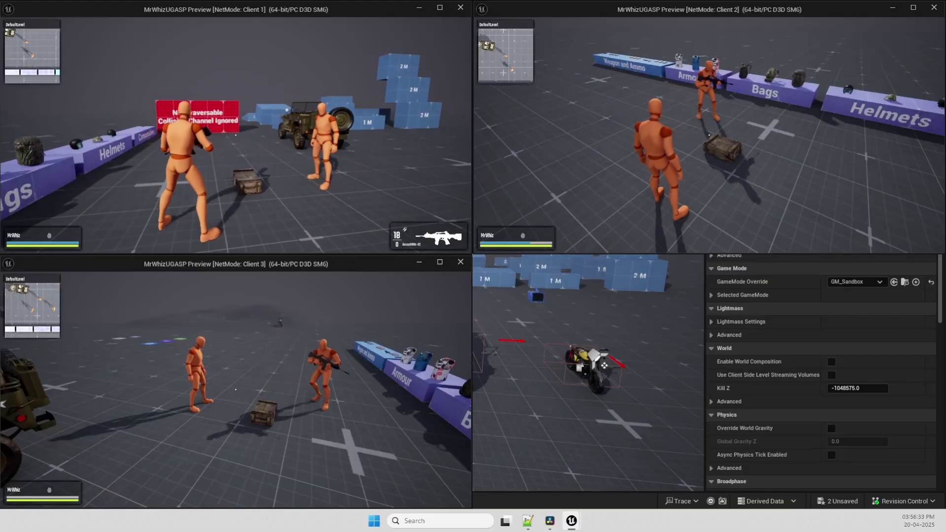